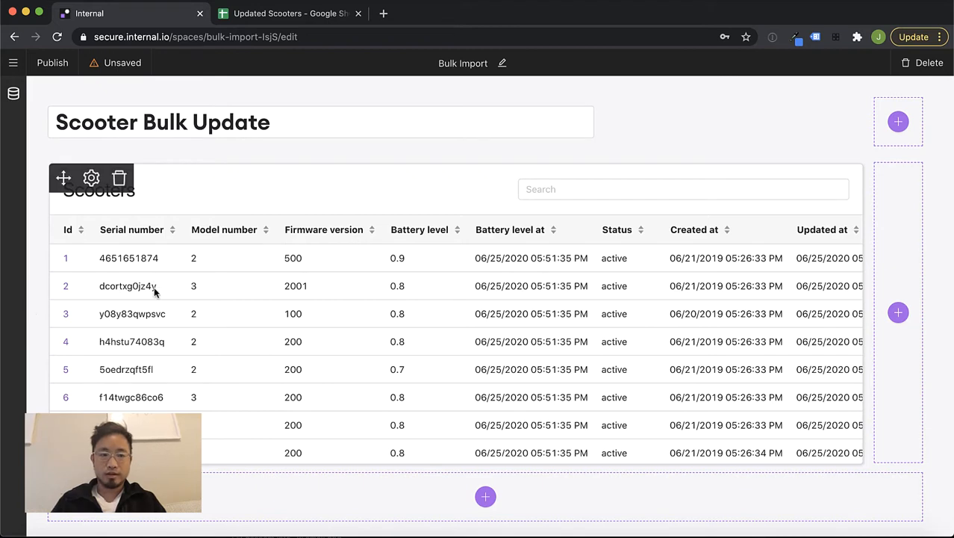
Check the columns in the Updated Scooters Google Sheet, and add a Bulk Import component beside the Scooter Bulk Update title in Internal.
left_click(286, 14)
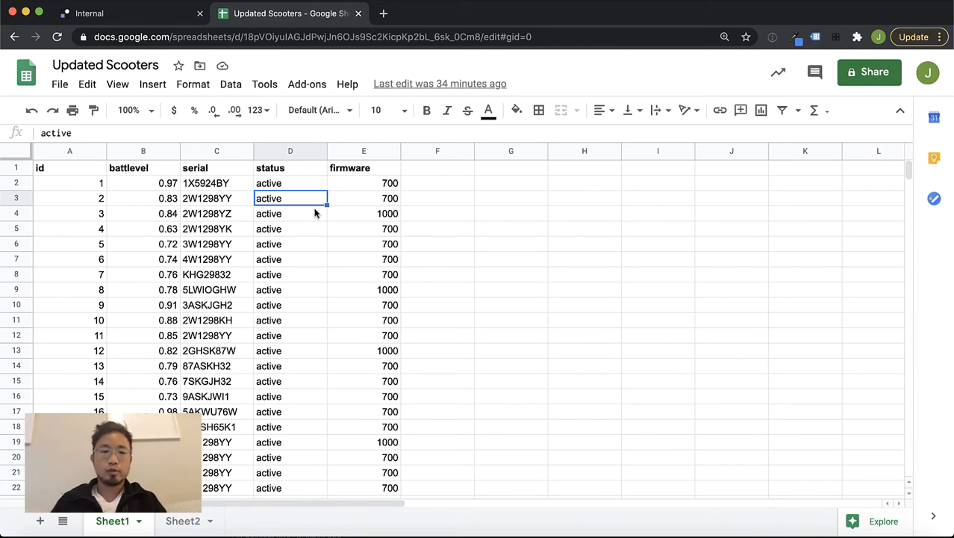
left_click(146, 15)
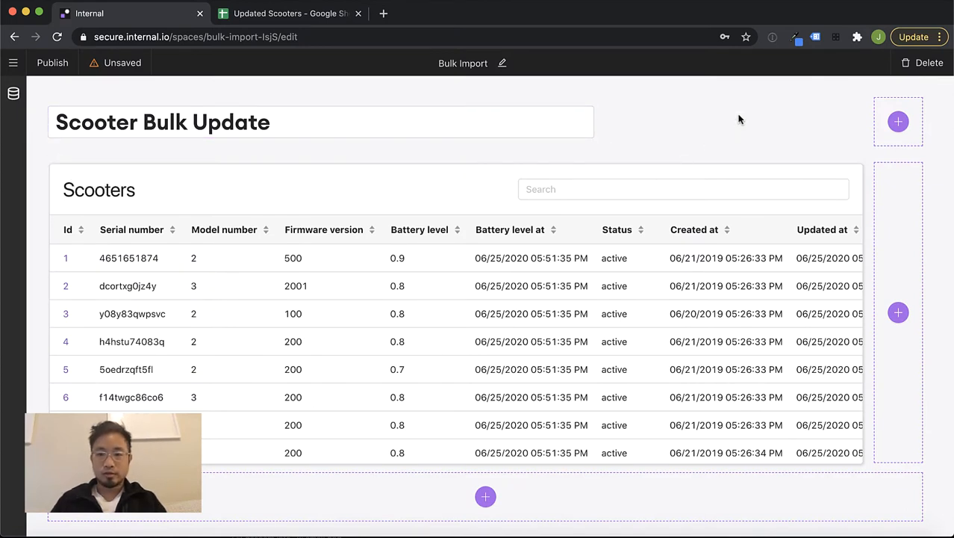
left_click(899, 122)
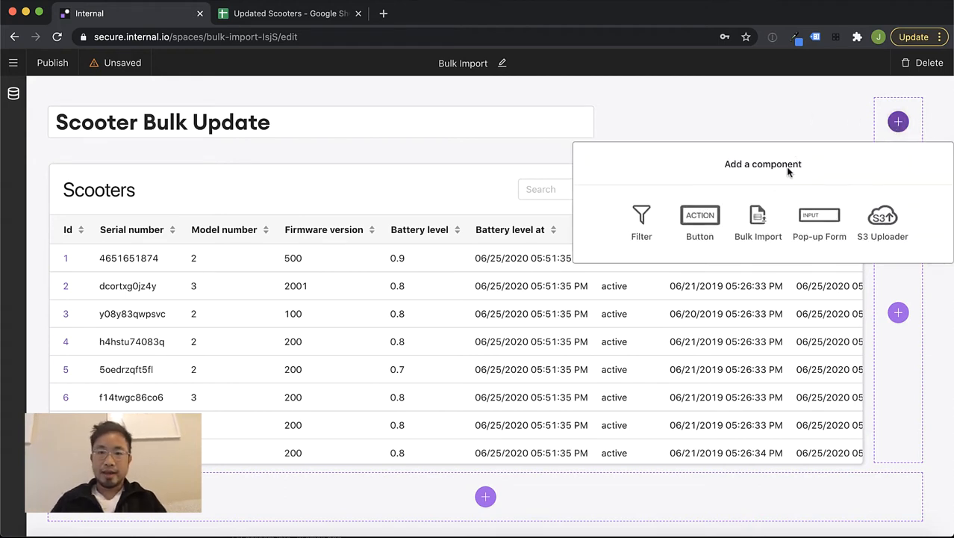
left_click(757, 237)
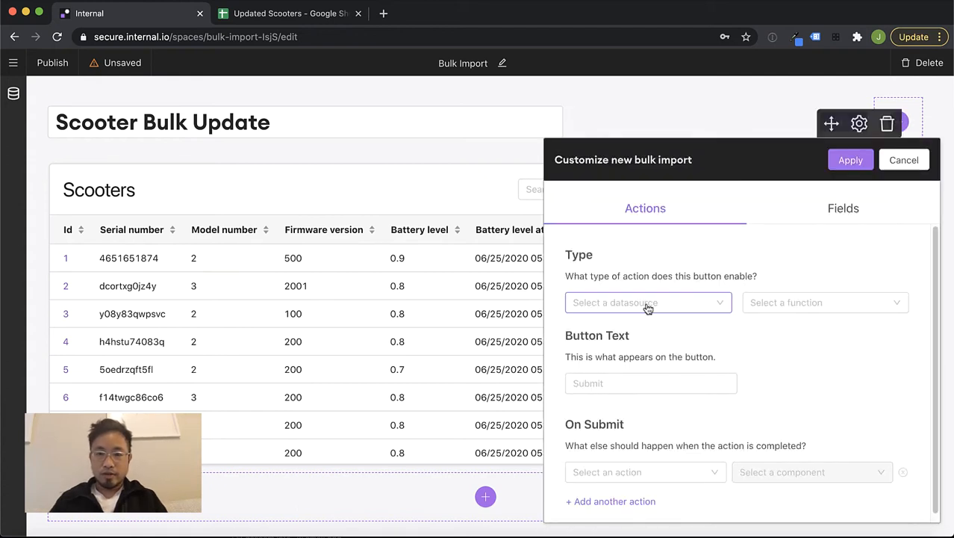
Set the bulk import's action to "Update scooters record" on the Demo On-Demand DB datasource.
left_click(647, 303)
left_click(618, 349)
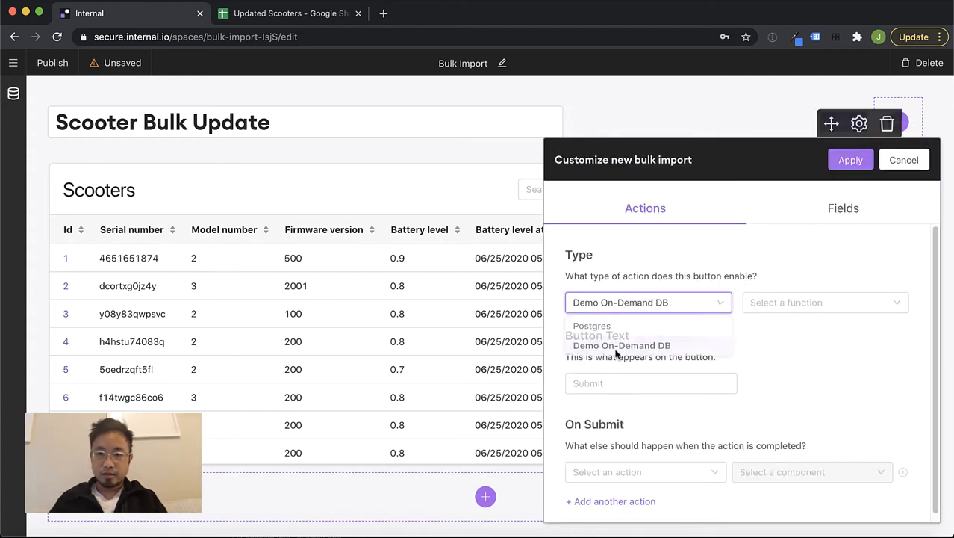
left_click(808, 309)
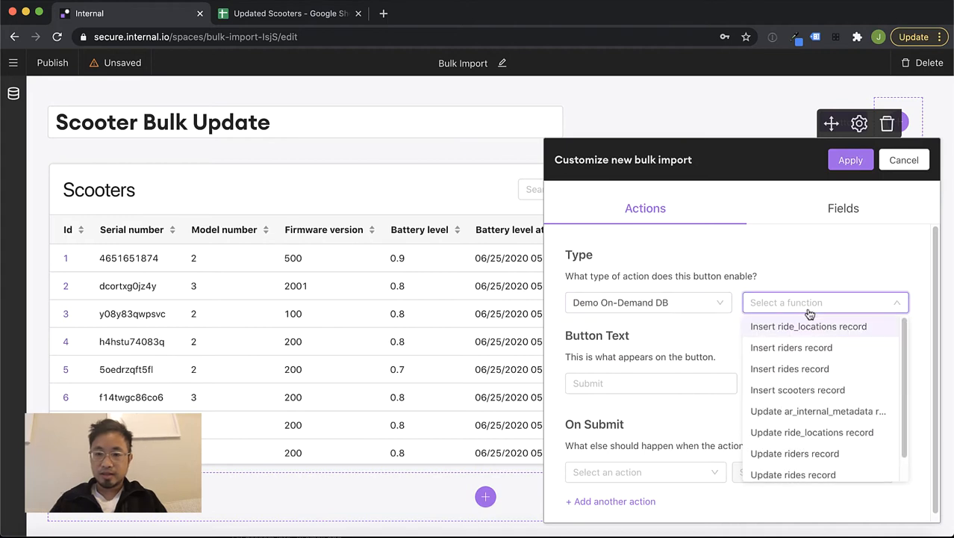
scroll(802, 369, "down", 1)
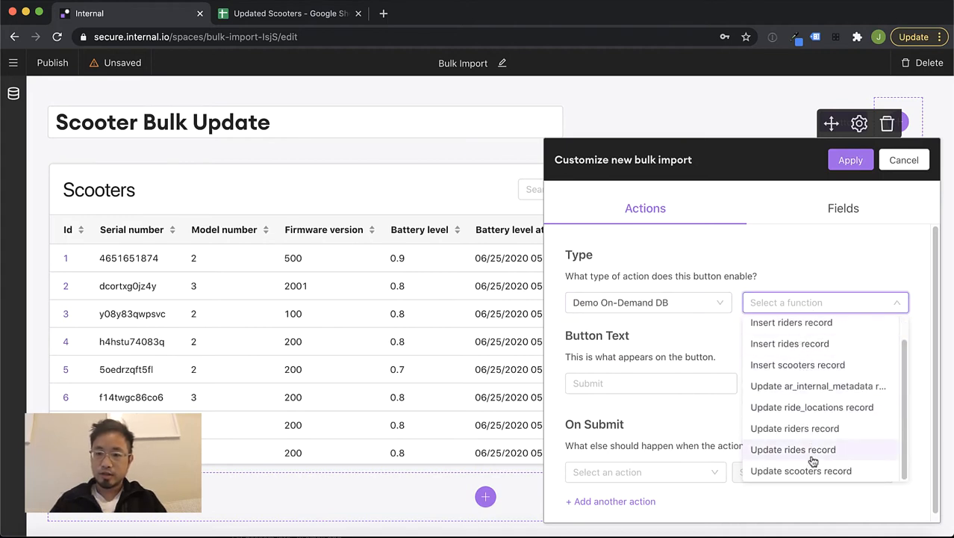
left_click(833, 473)
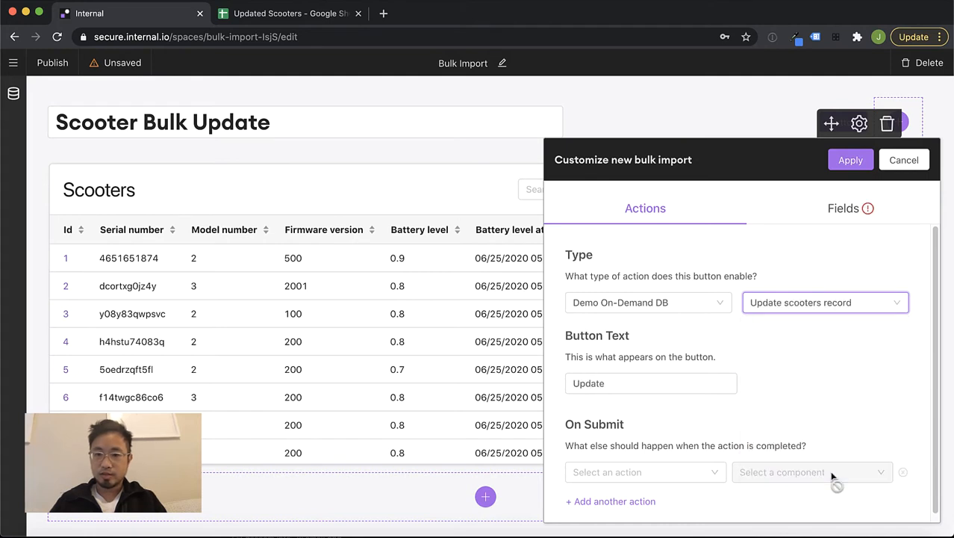
Change the bulk import's button text to "Bulk Update".
scroll(800, 360, "down", 1)
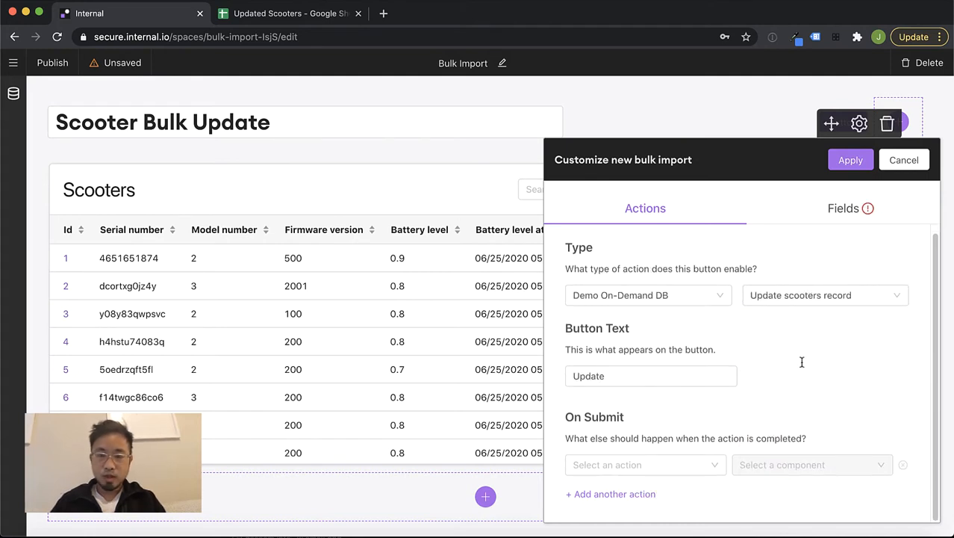
left_click(579, 378)
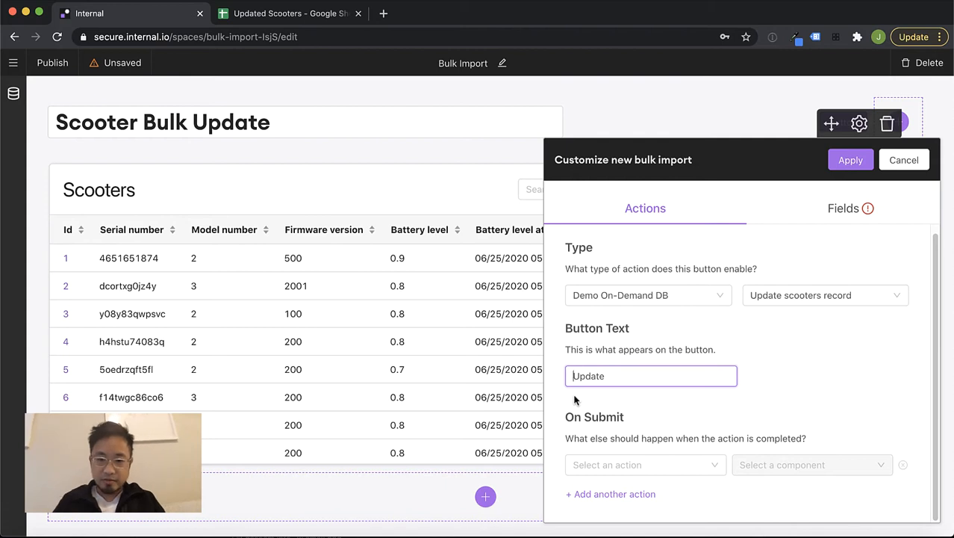
type("Bulk")
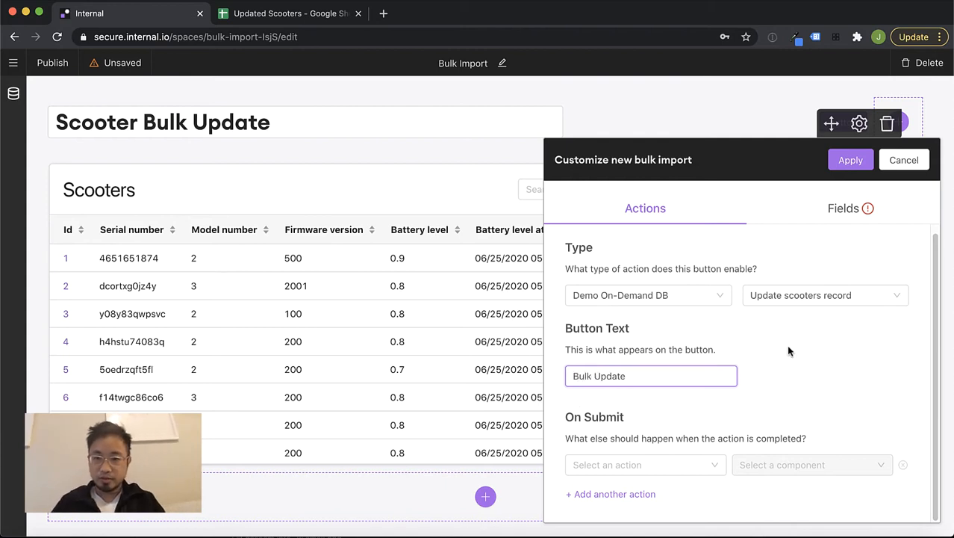
Make the bulk import refresh the Scooters component when its action is completed.
left_click(677, 470)
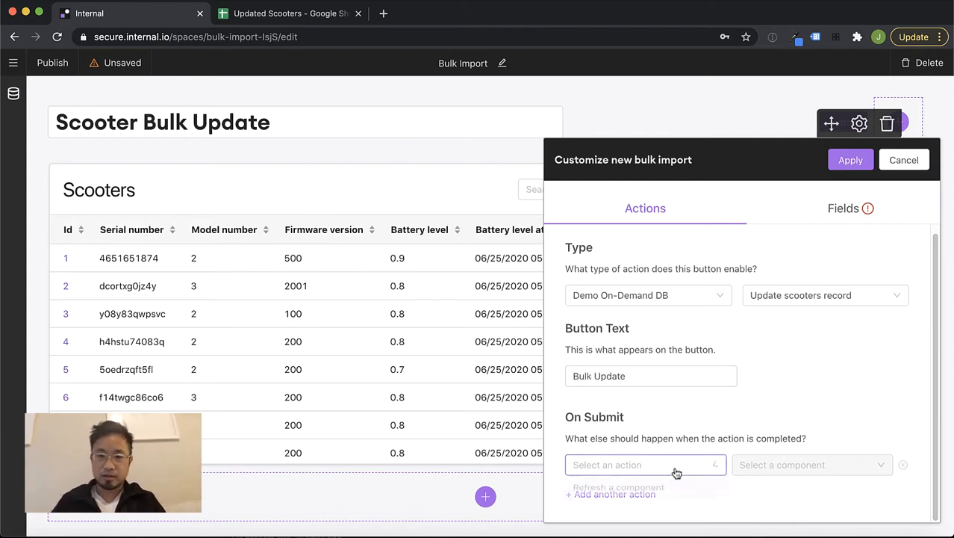
left_click(615, 490)
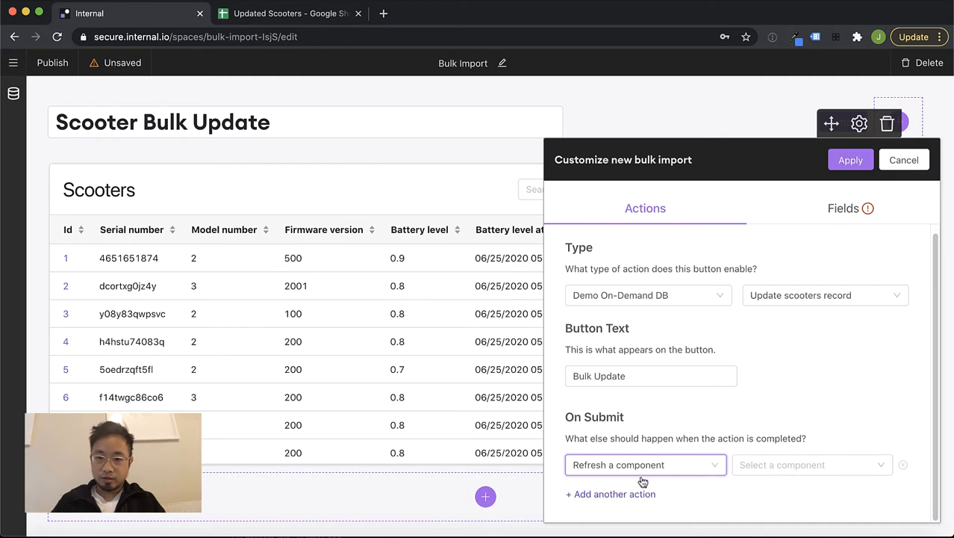
left_click(781, 465)
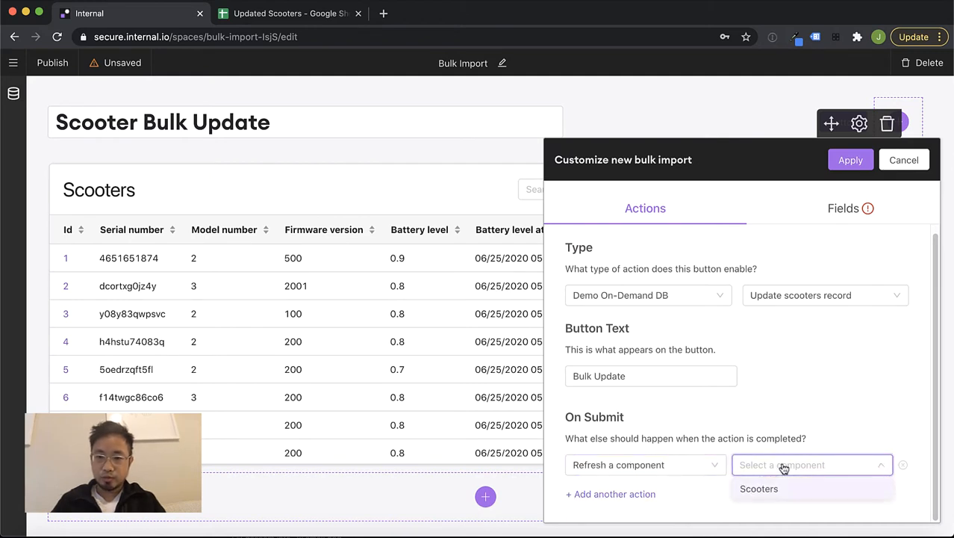
left_click(795, 495)
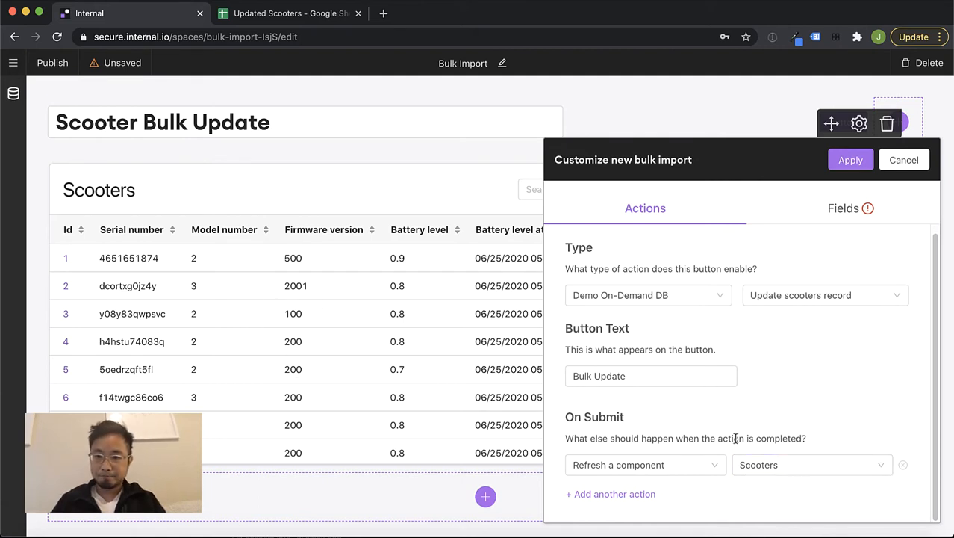
Configure the bulk import's id field to use a value from a CSV or TSV.
left_click(832, 213)
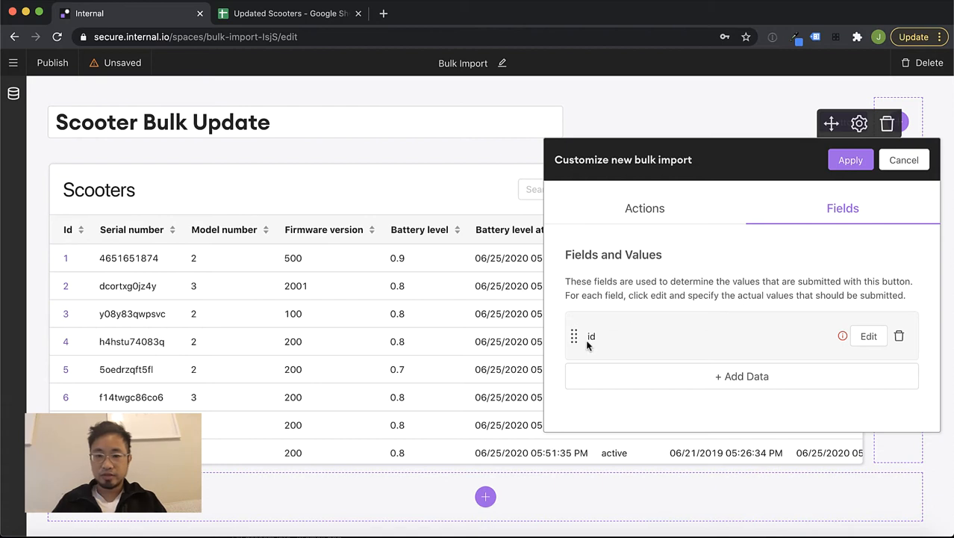
left_click(866, 338)
scroll(748, 313, "down", 2)
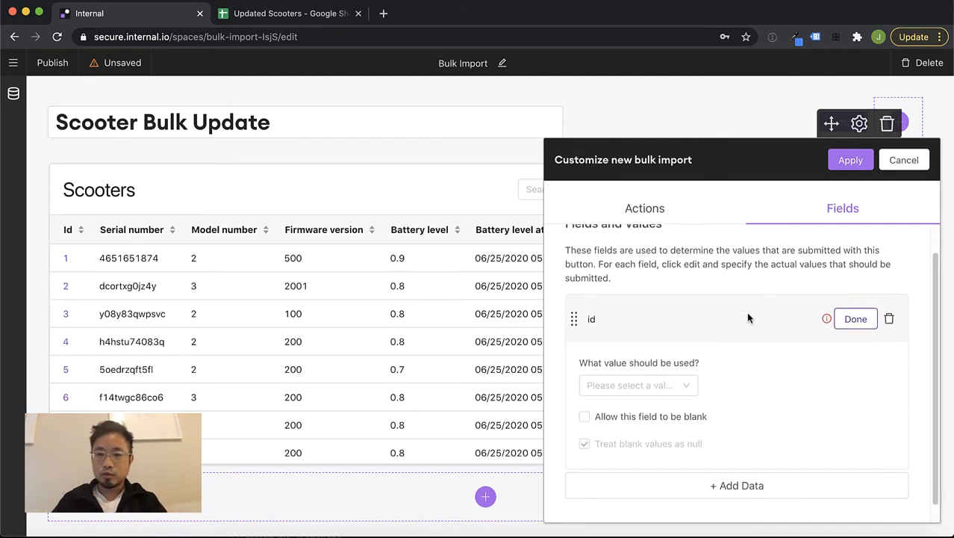
left_click(683, 368)
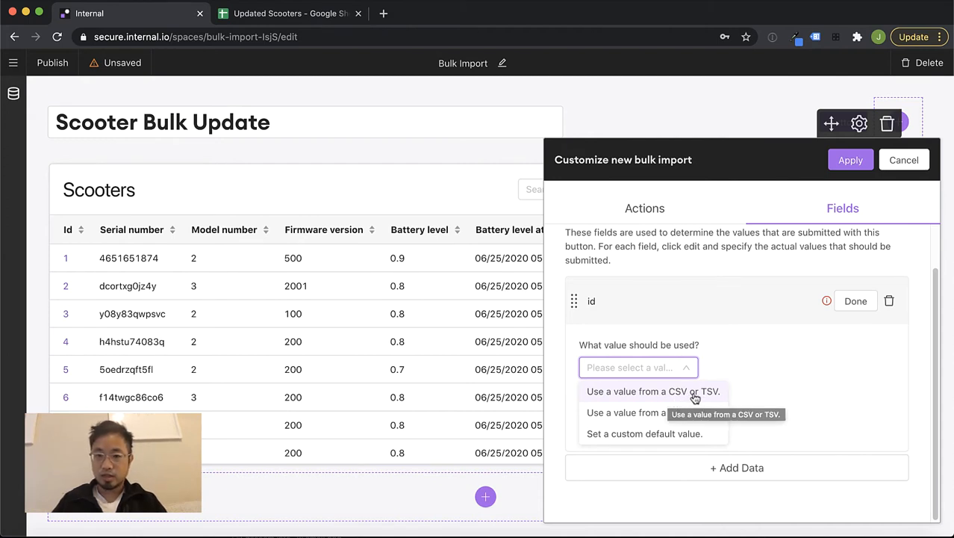
left_click(695, 394)
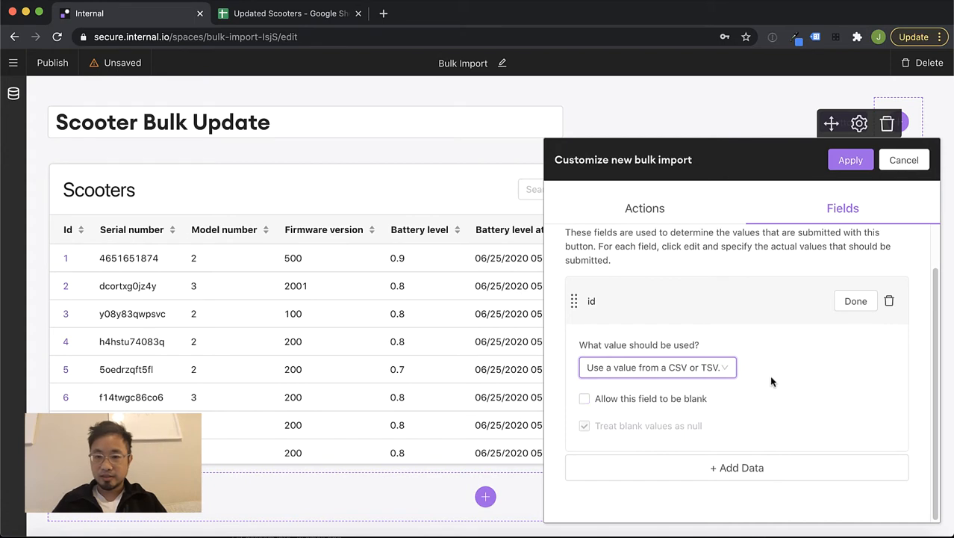
left_click(856, 302)
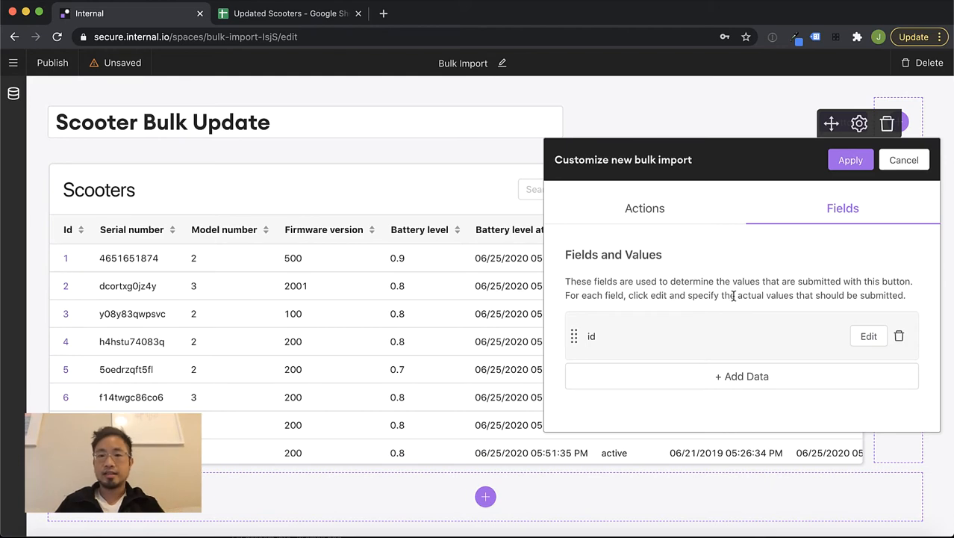
Add the battery_level field to the bulk import and have it use a value from a CSV or TSV.
left_click(703, 383)
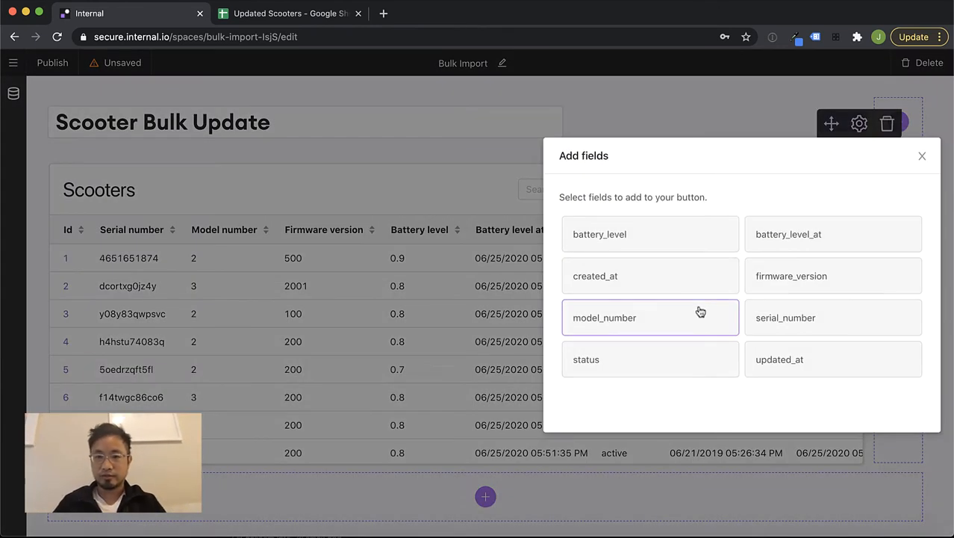
left_click(649, 232)
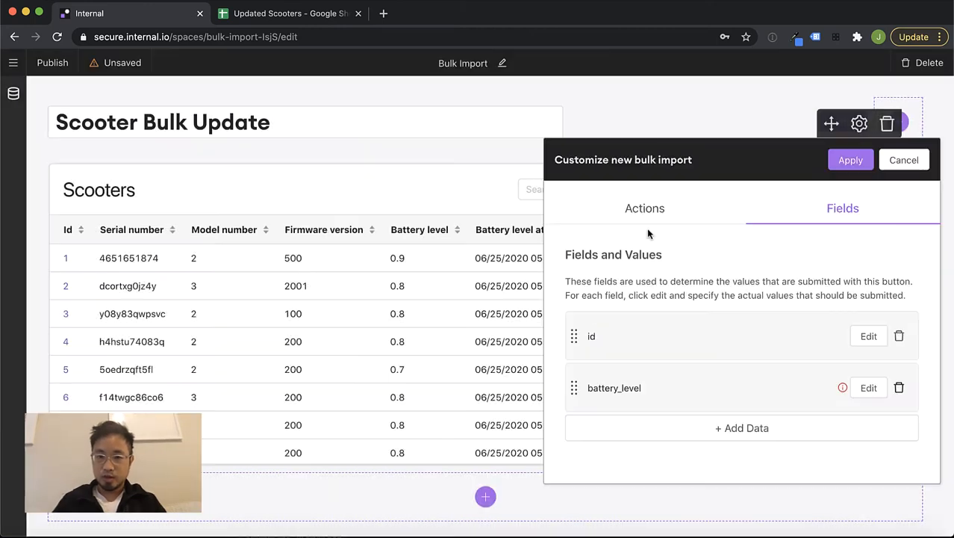
left_click(869, 387)
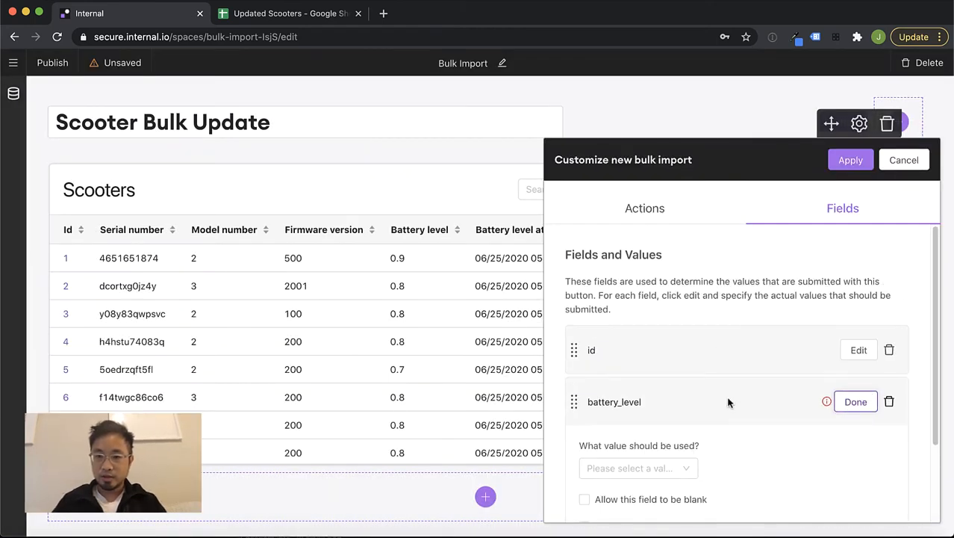
scroll(706, 403, "down", 2)
left_click(669, 400)
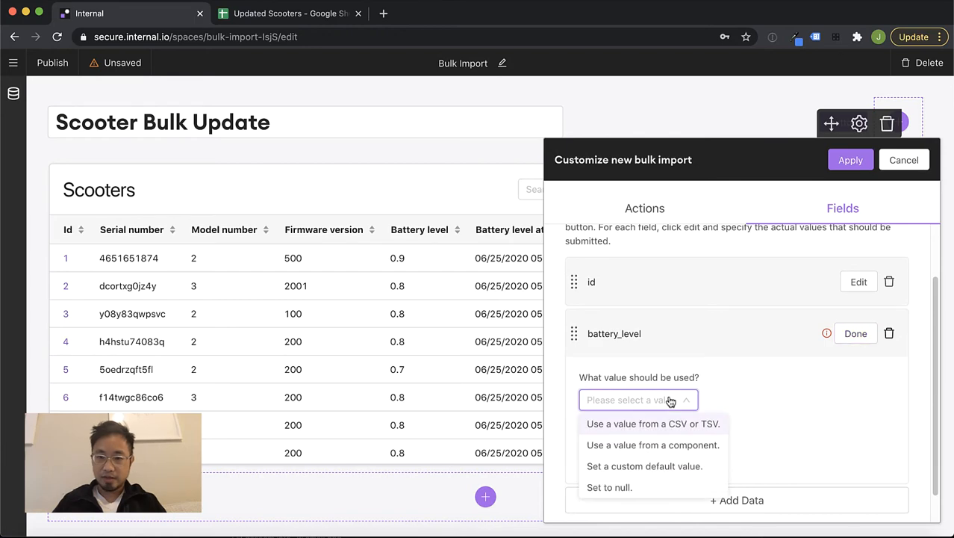
left_click(645, 425)
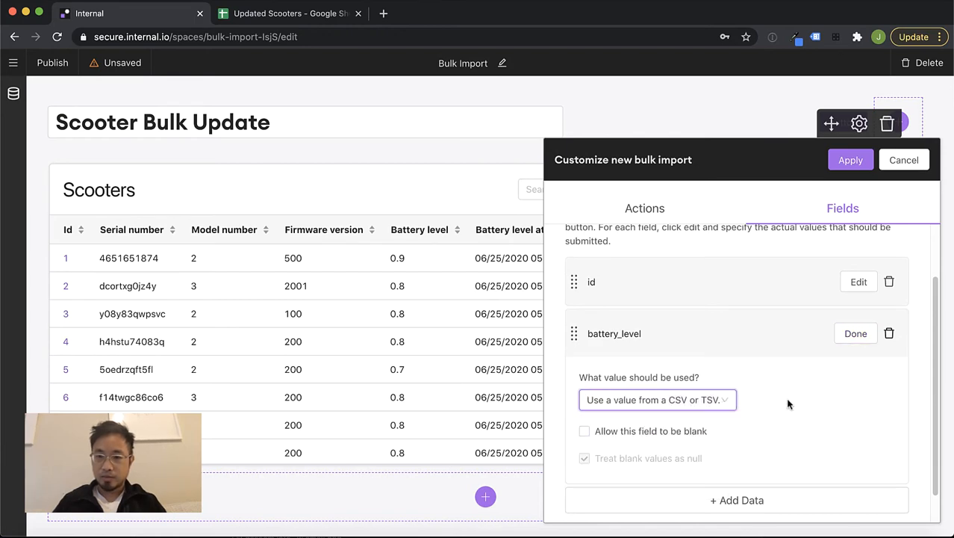
left_click(855, 333)
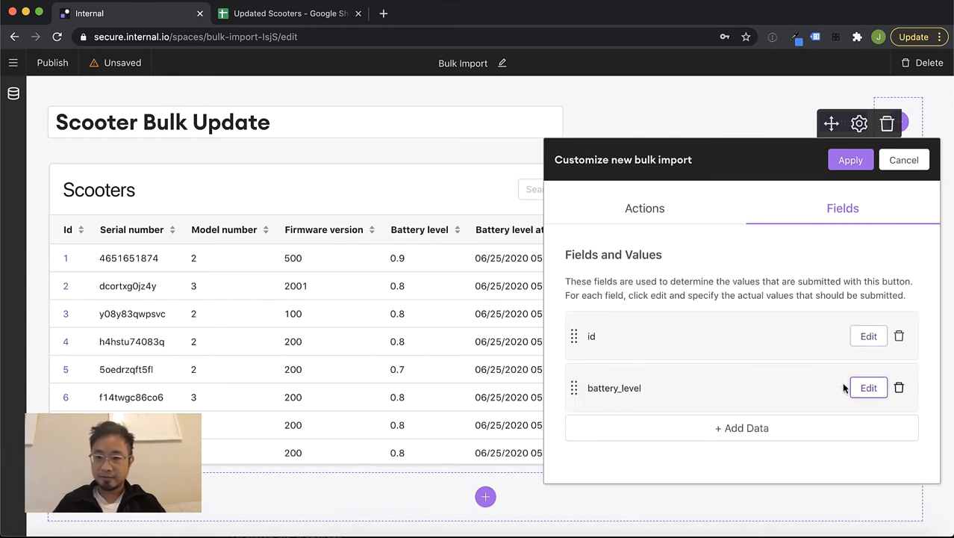
Add the firmware_version field to the bulk import and have it use a value from a CSV or TSV.
left_click(784, 428)
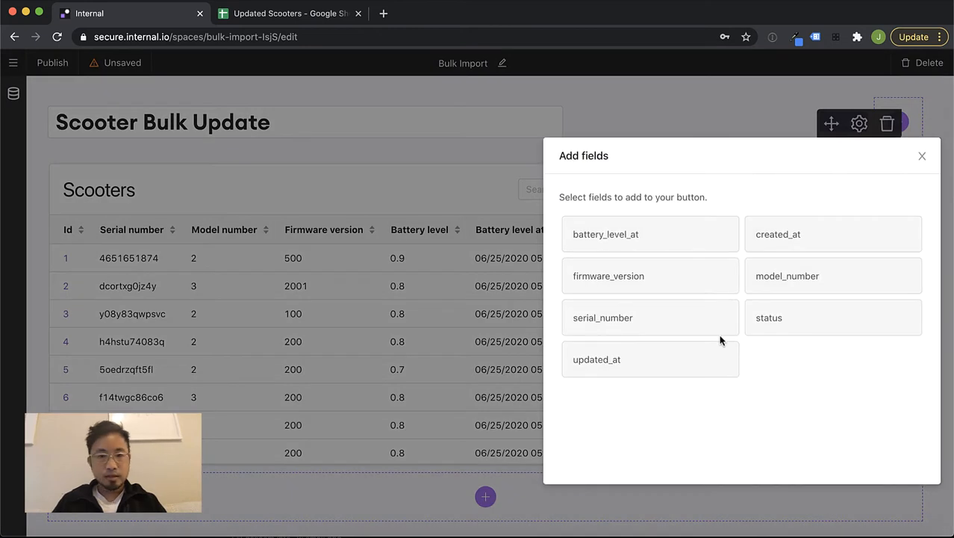
left_click(649, 282)
scroll(754, 388, "down", 1)
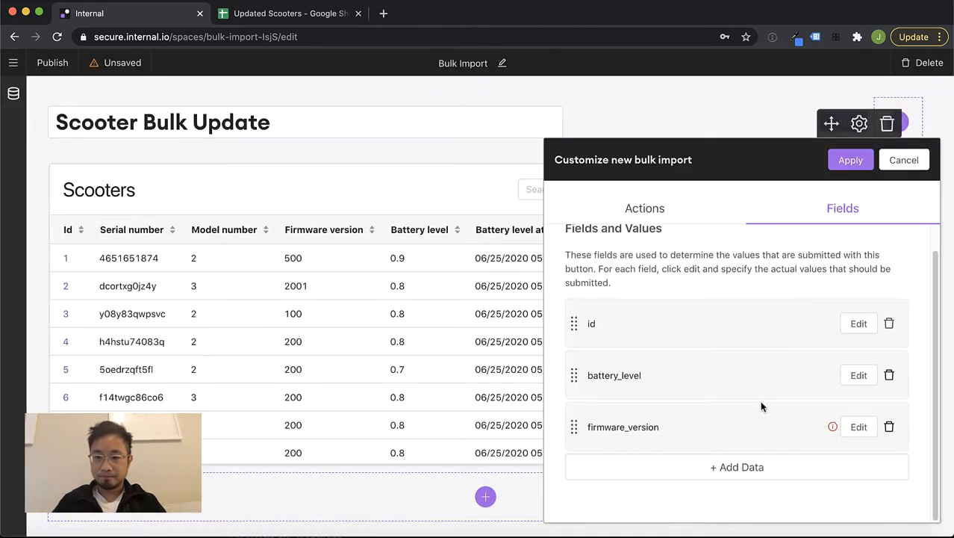
left_click(859, 427)
left_click(637, 396)
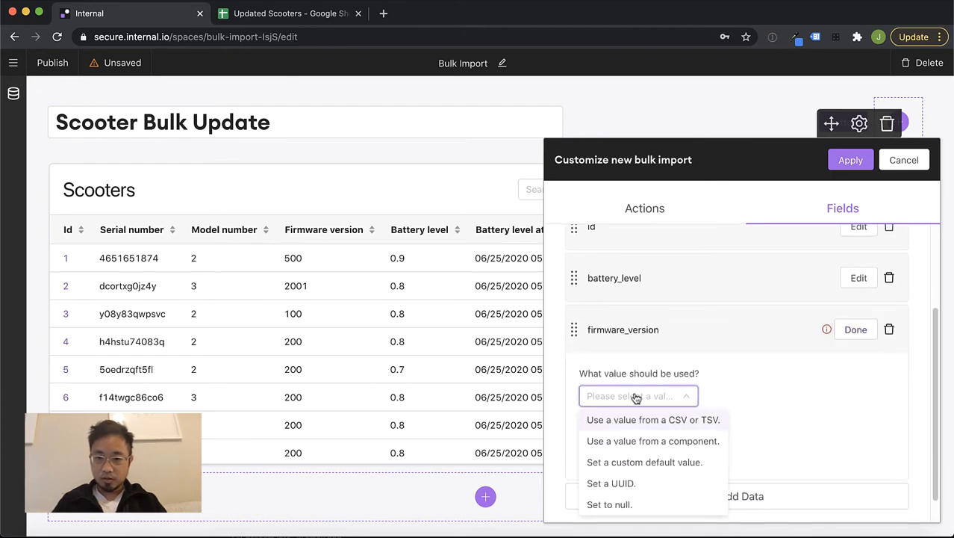
left_click(632, 422)
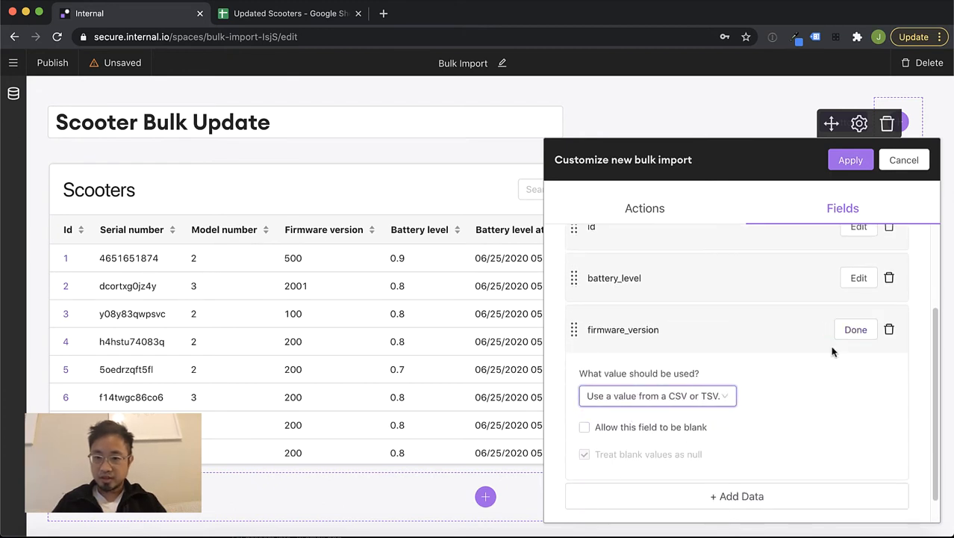
left_click(856, 330)
Add the status field to the bulk import and have it use a value from a CSV or TSV.
left_click(852, 465)
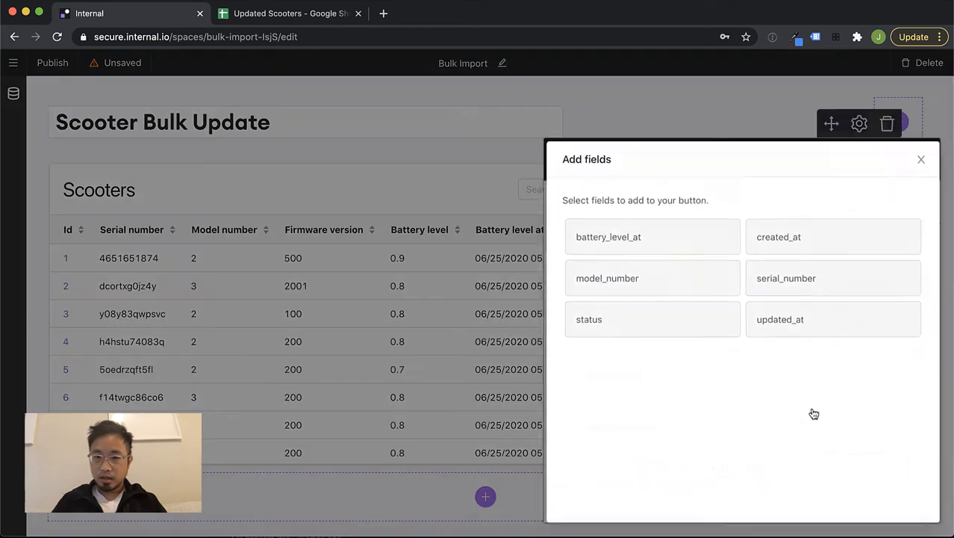
left_click(664, 329)
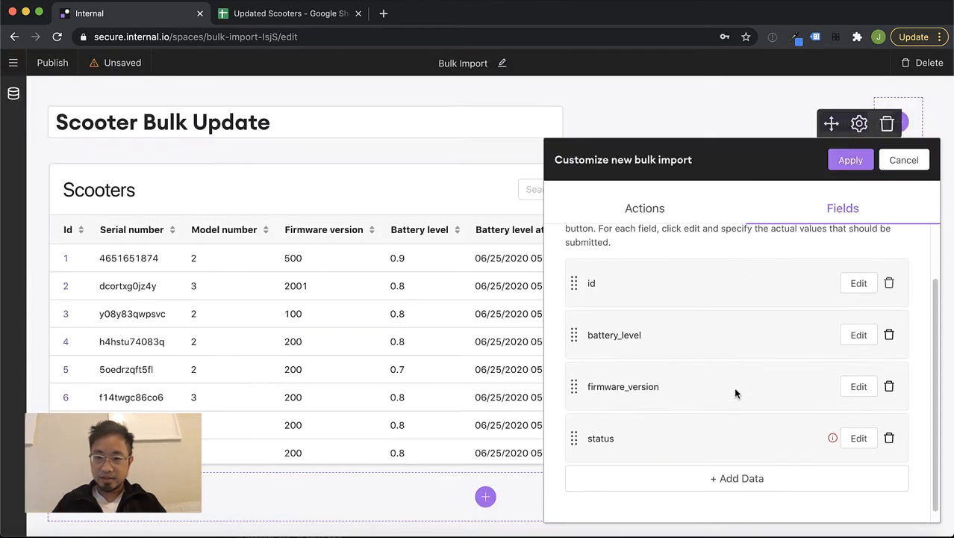
left_click(860, 437)
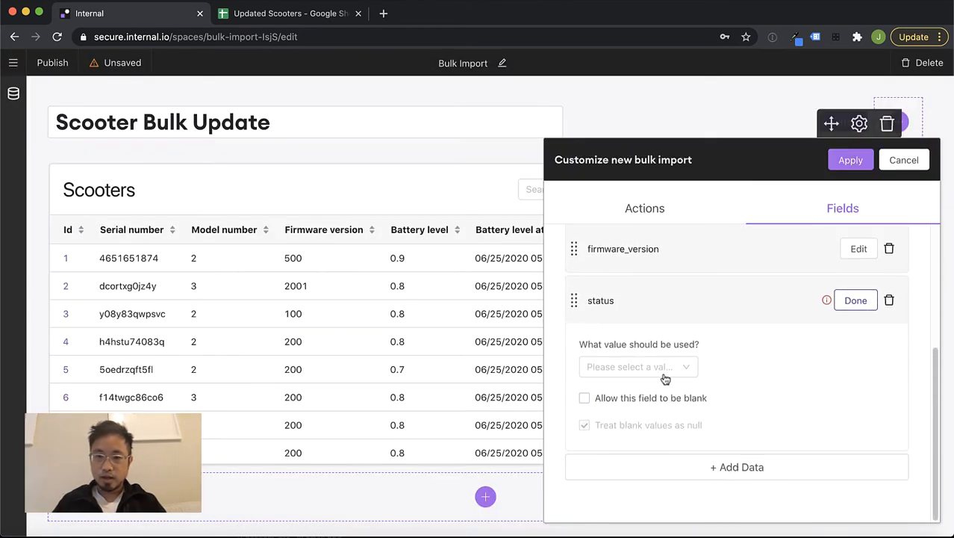
left_click(662, 369)
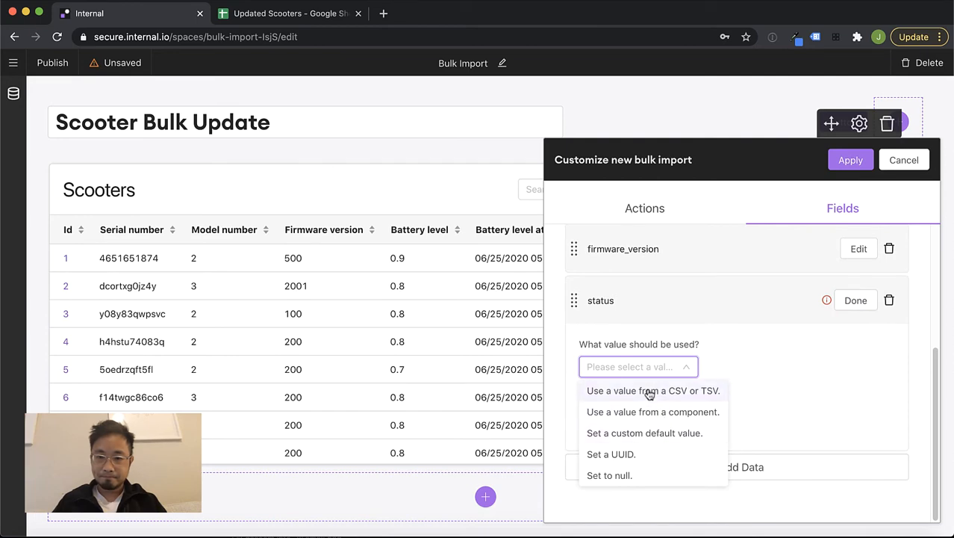
left_click(650, 392)
left_click(857, 301)
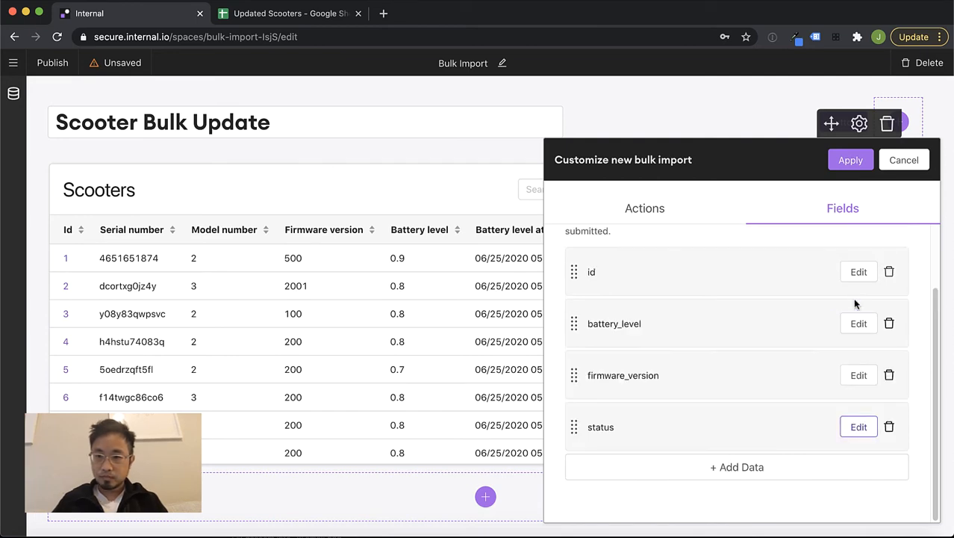
Add the updated_at field to the bulk import and have it set the date and time the button is clicked.
left_click(726, 468)
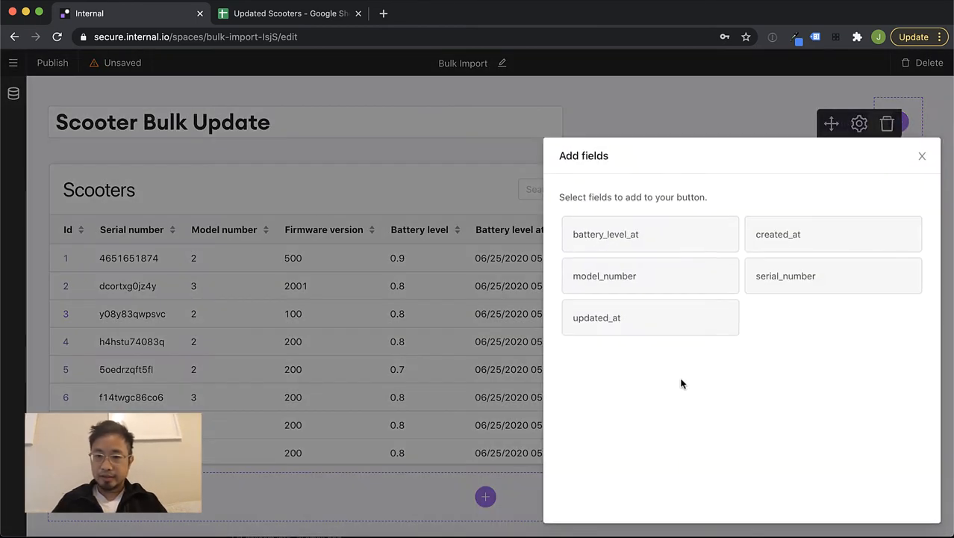
left_click(645, 321)
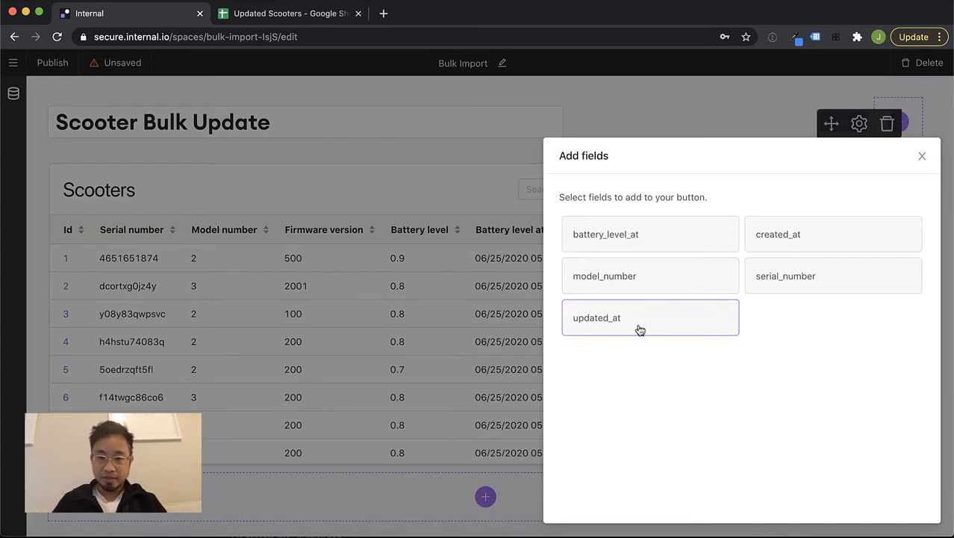
left_click(639, 330)
scroll(748, 386, "down", 2)
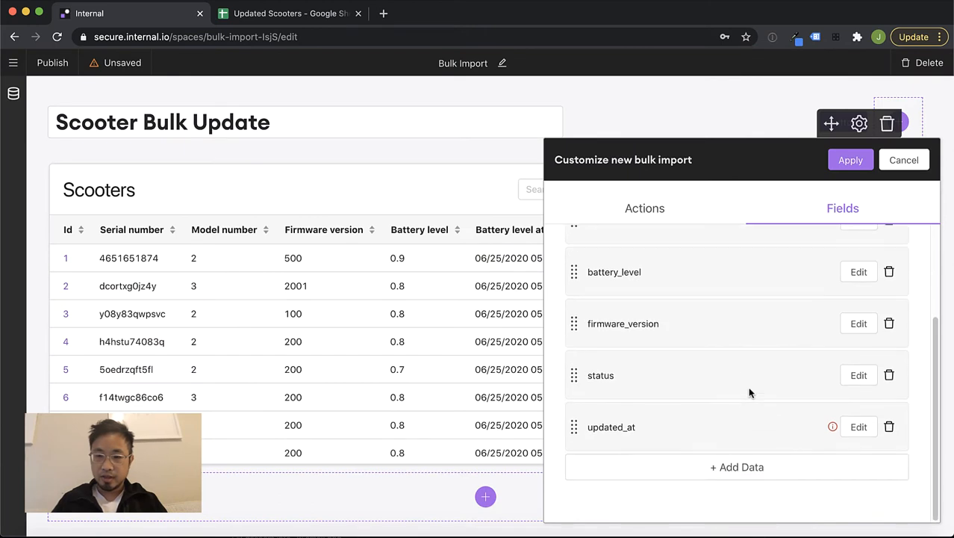
left_click(850, 428)
scroll(701, 350, "down", 2)
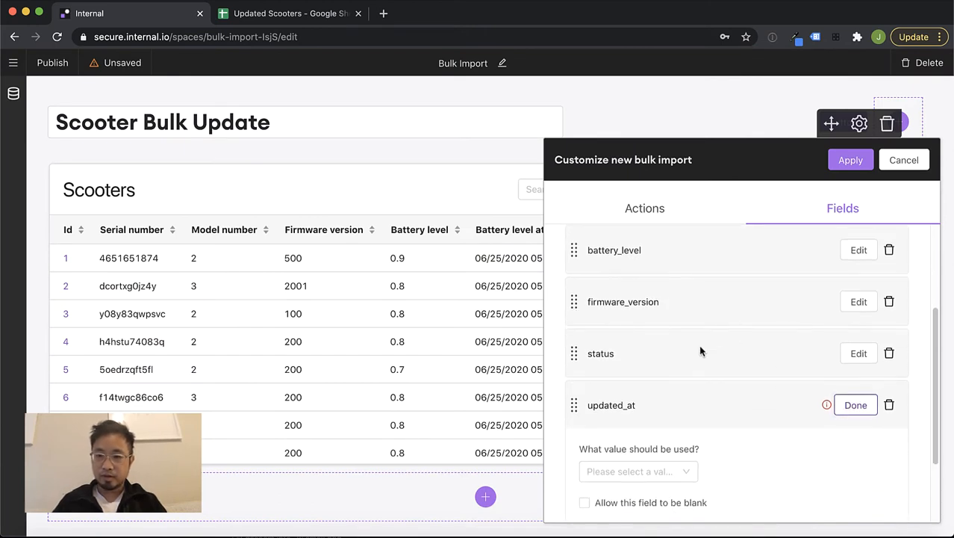
left_click(680, 423)
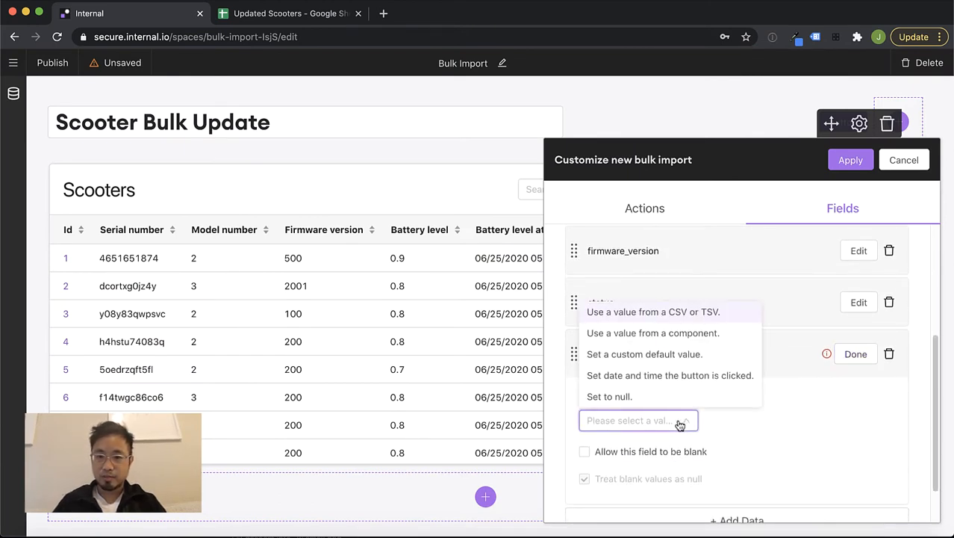
left_click(690, 381)
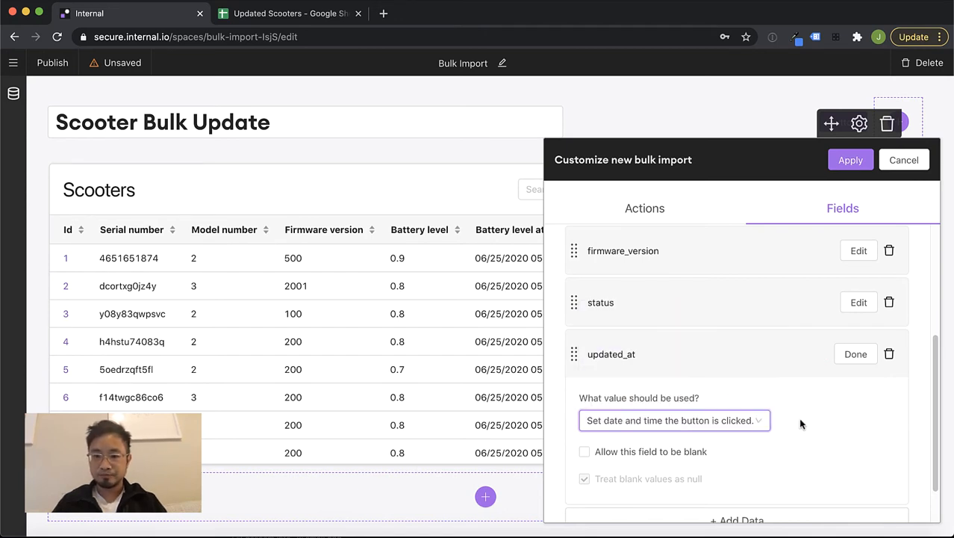
Check the configured fields, finish editing updated_at, and apply the bulk import configuration.
scroll(828, 419, "up", 4)
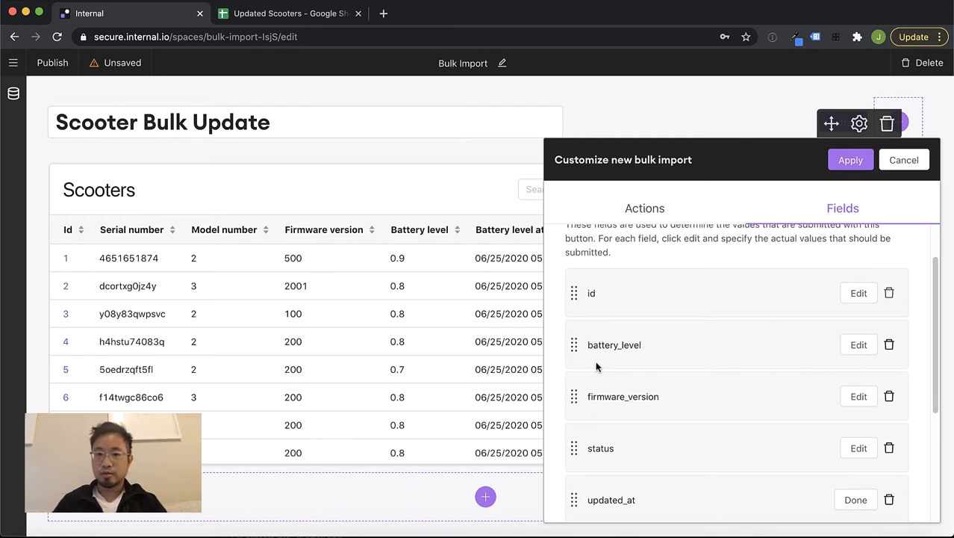
scroll(620, 366, "down", 2)
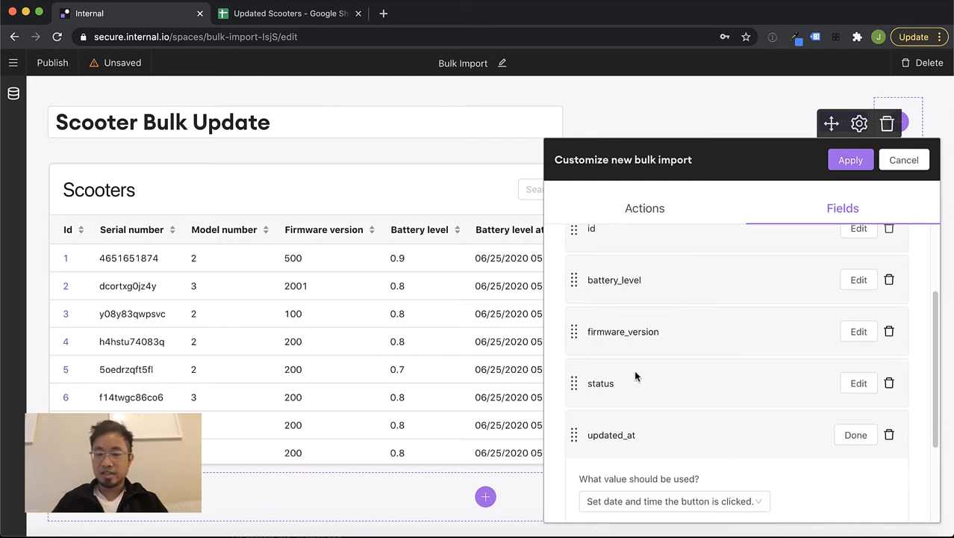
scroll(670, 383, "down", 2)
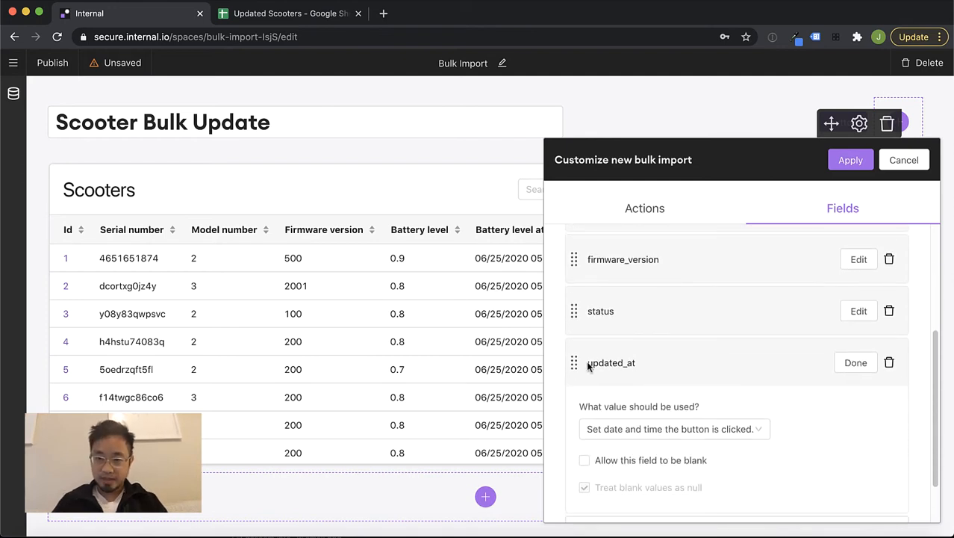
scroll(649, 371, "down", 1)
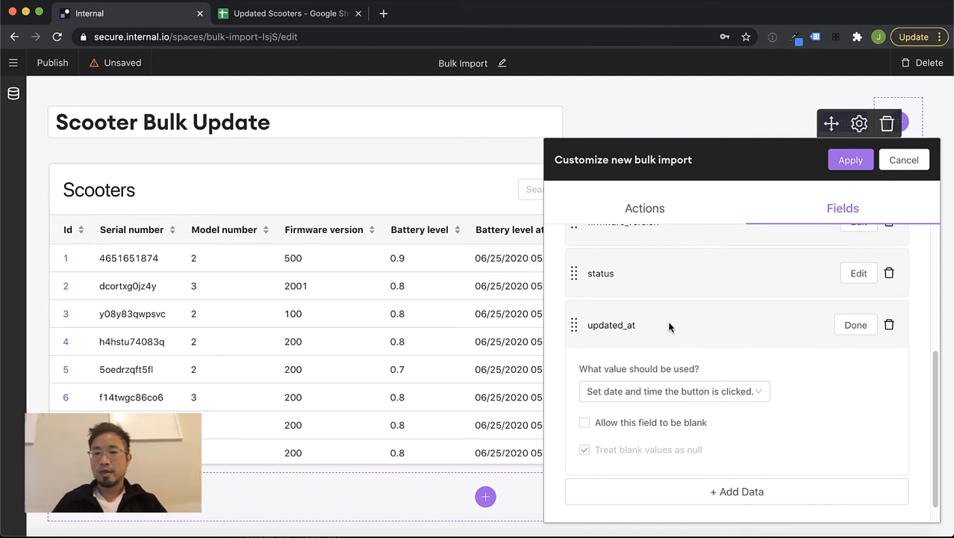
left_click(857, 331)
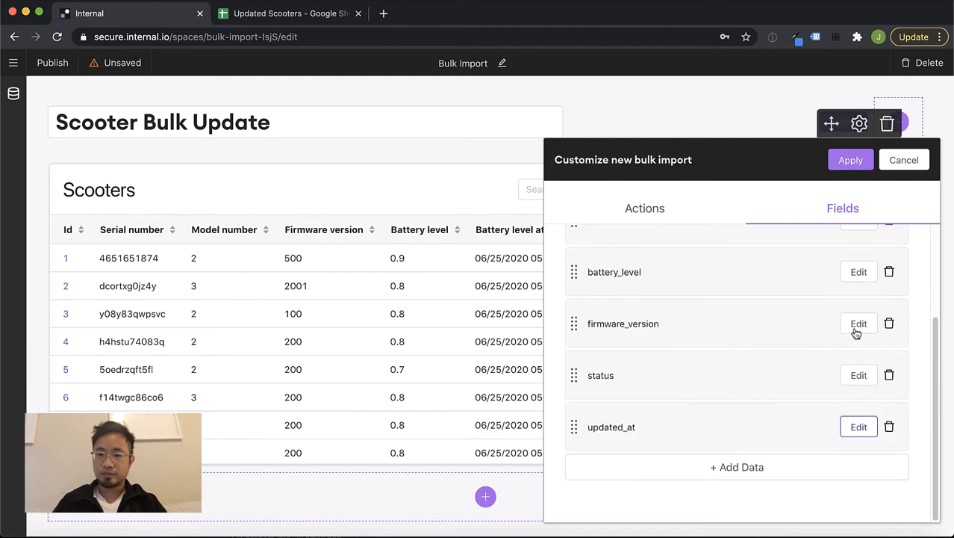
left_click(849, 164)
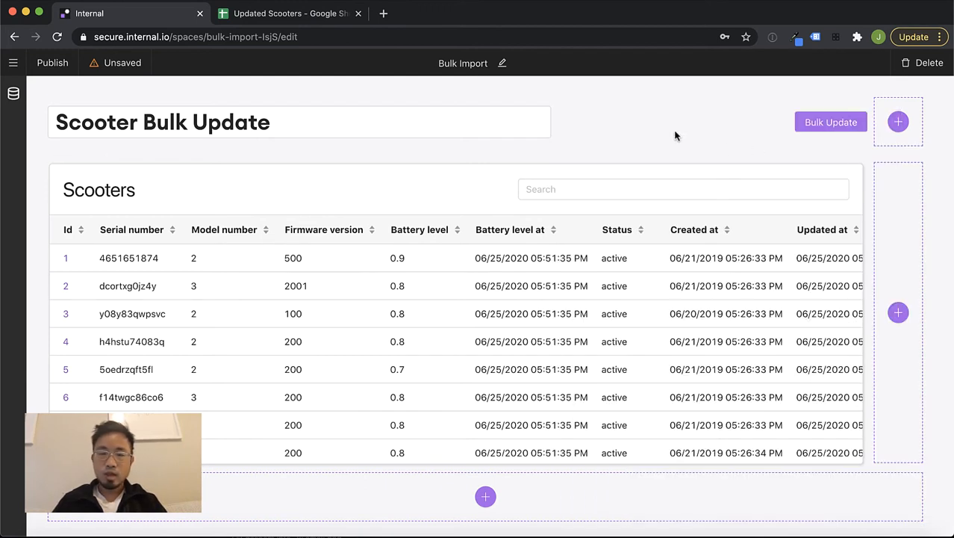
Publish the Bulk Import space to the Default Environment and leave the editor for the live space.
left_click(52, 64)
left_click(188, 177)
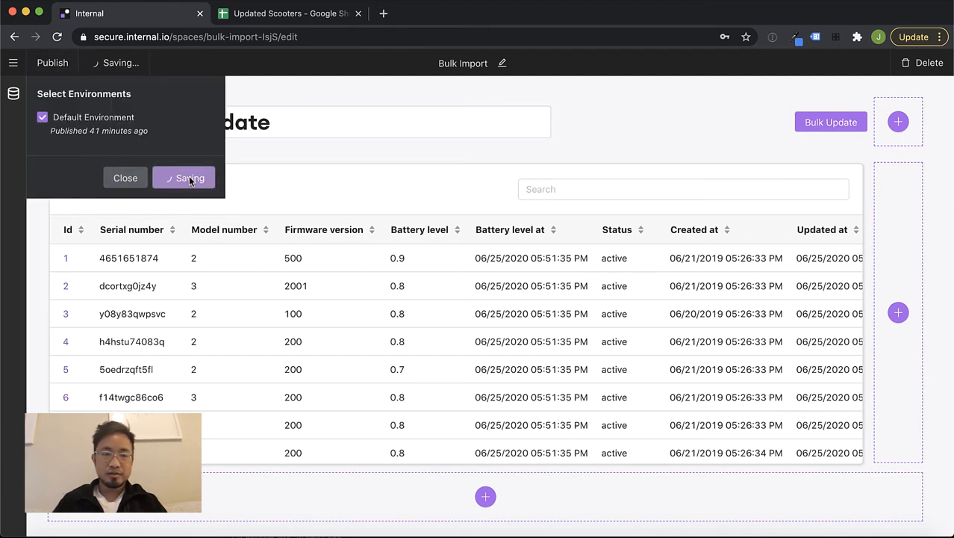
left_click(276, 155)
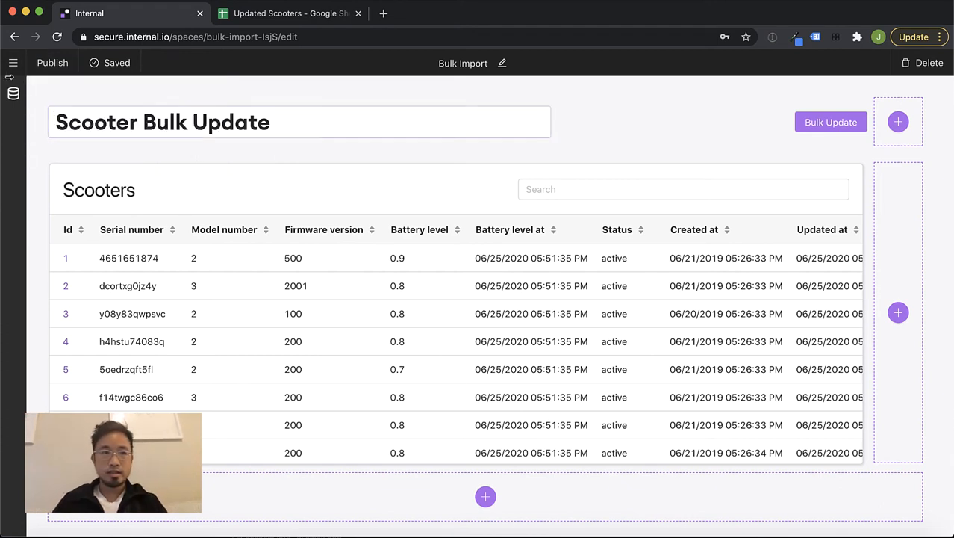
left_click(13, 63)
left_click(40, 117)
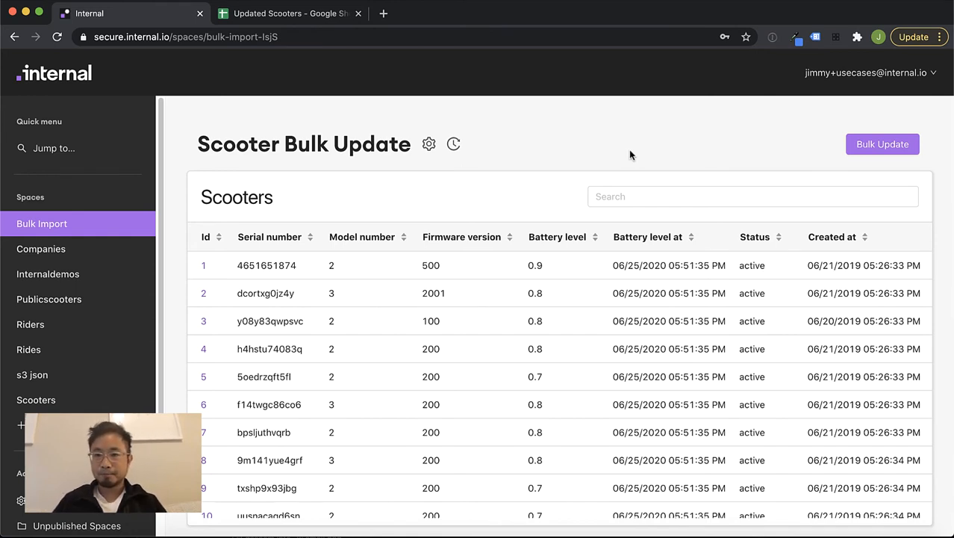
Start a bulk update of the scooter records and upload Updated Scooters.csv from the Downloads folder.
left_click(856, 152)
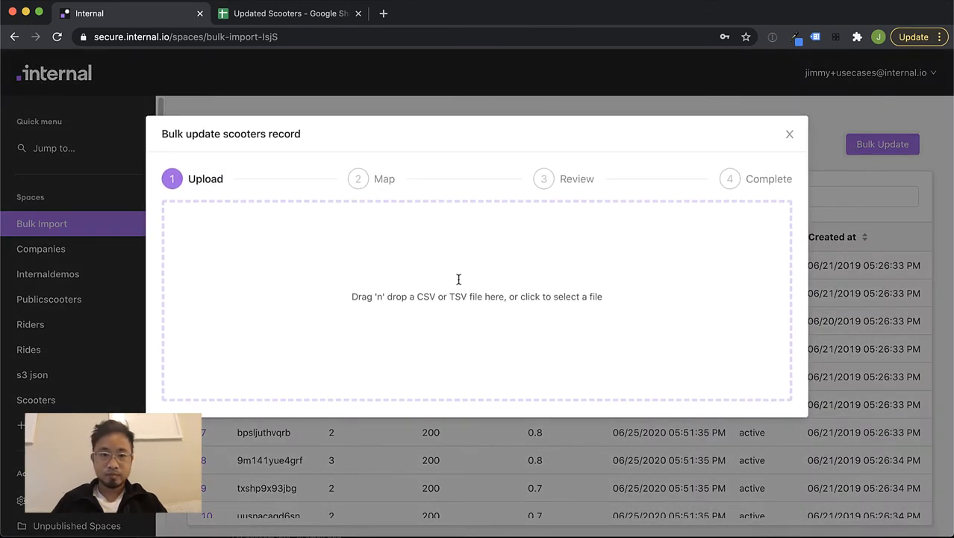
left_click(414, 322)
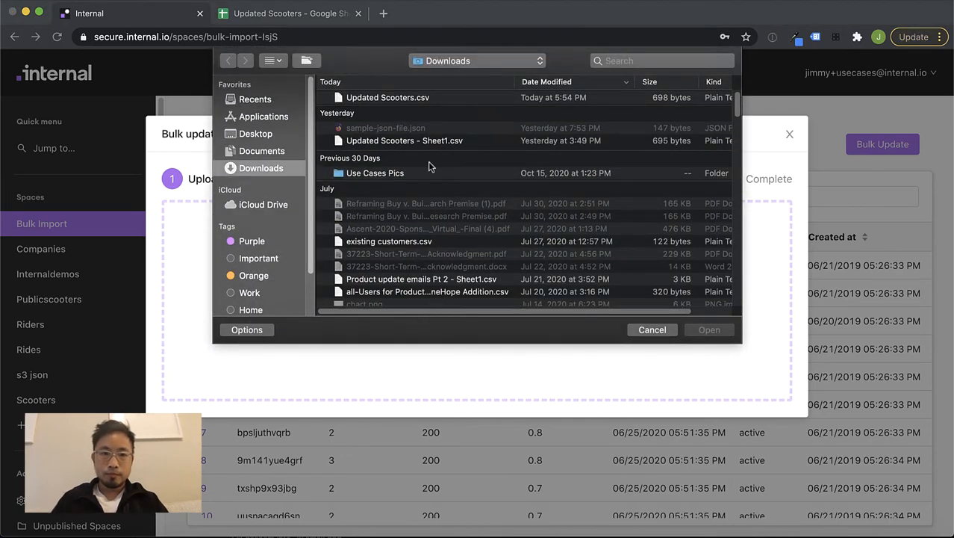
left_click(416, 100)
left_click(705, 330)
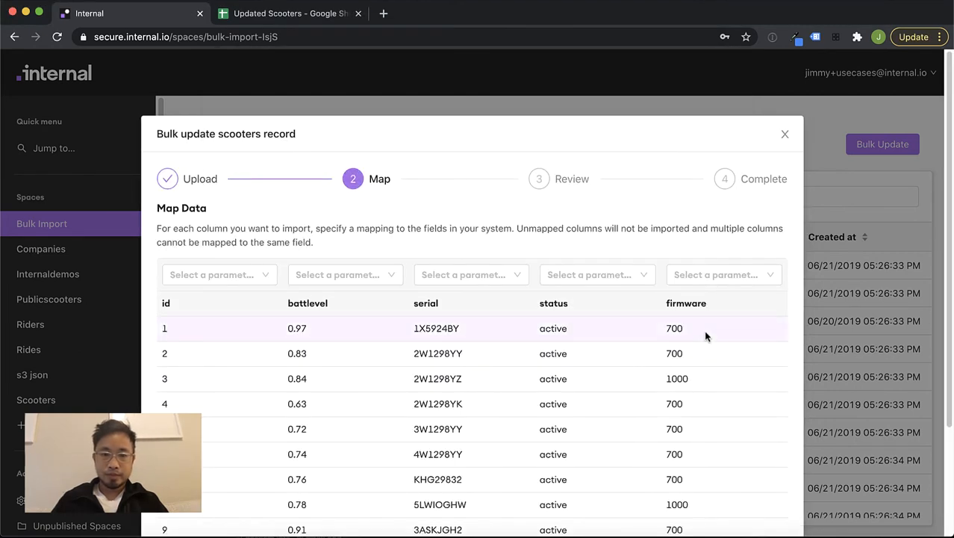
Map the CSV's id column to Id and its battlevel column to Battery level.
scroll(793, 280, "down", 3)
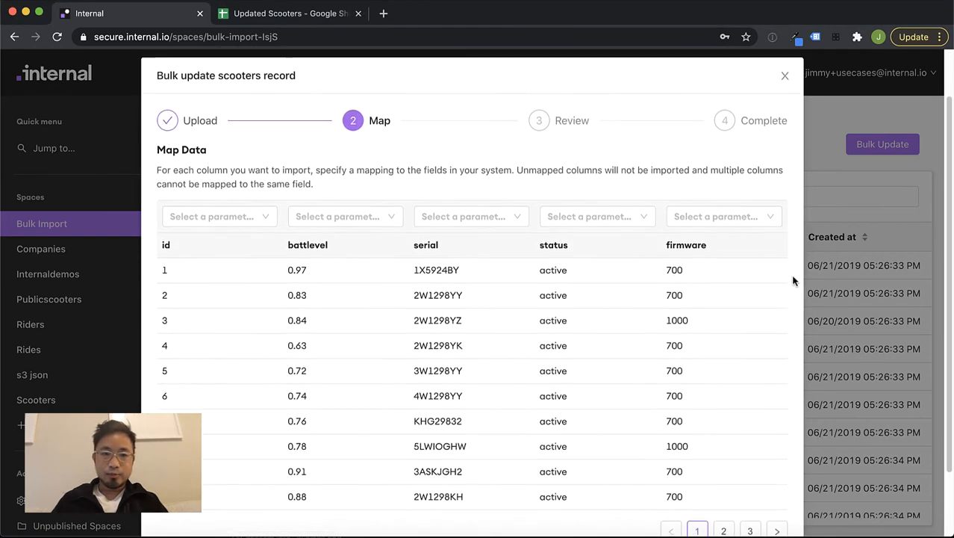
scroll(794, 280, "down", 1)
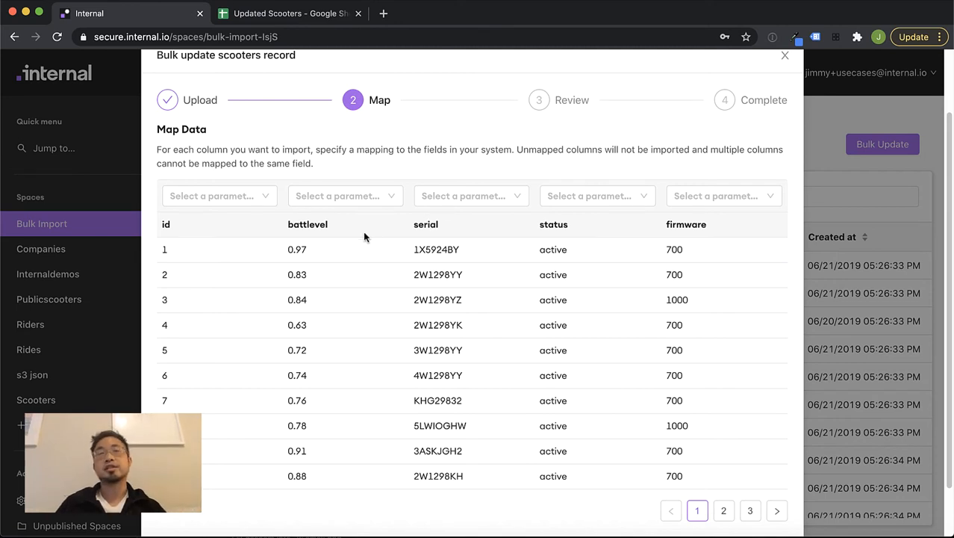
left_click(237, 202)
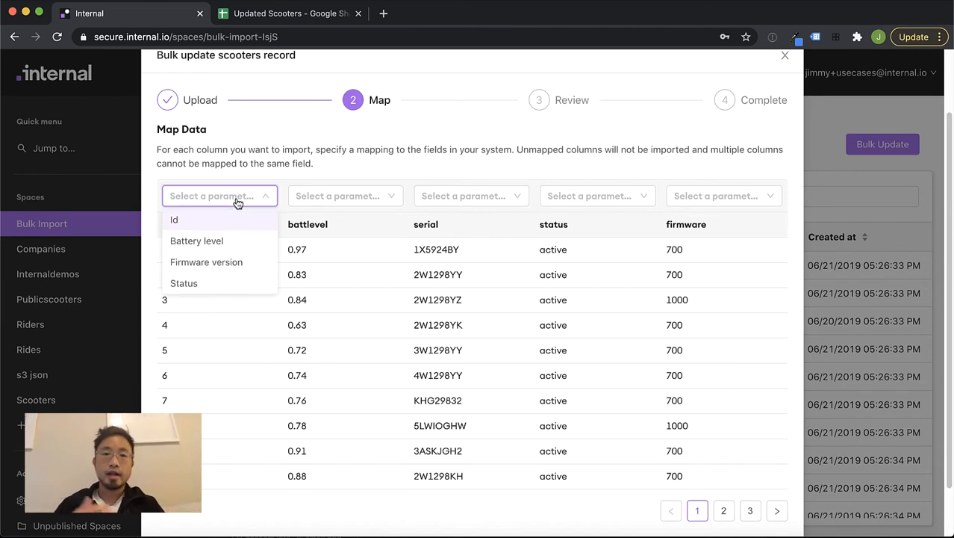
left_click(196, 223)
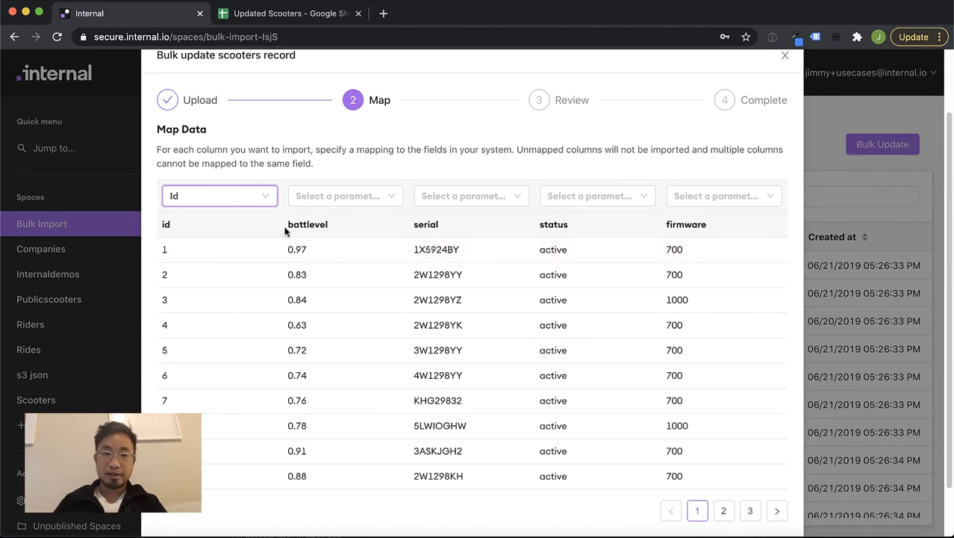
left_click(328, 229)
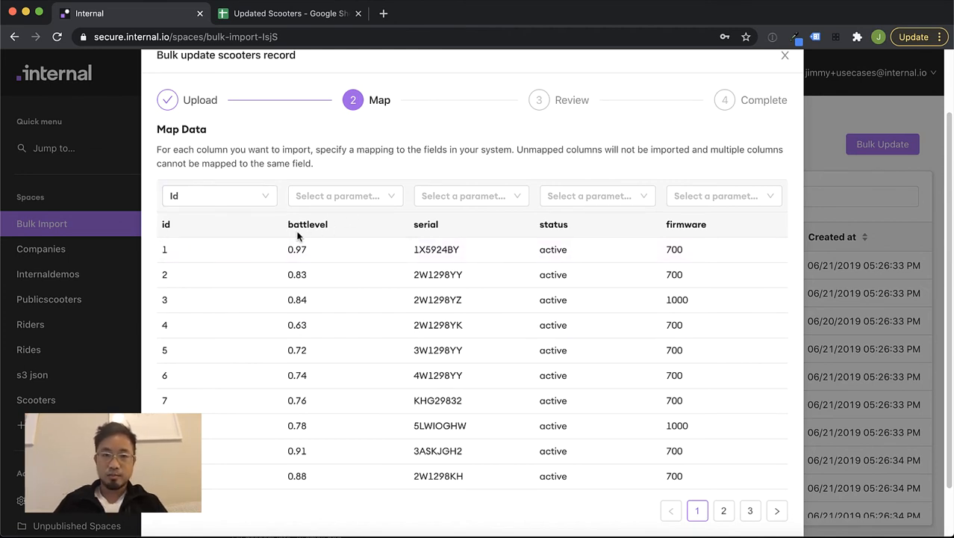
left_click(352, 196)
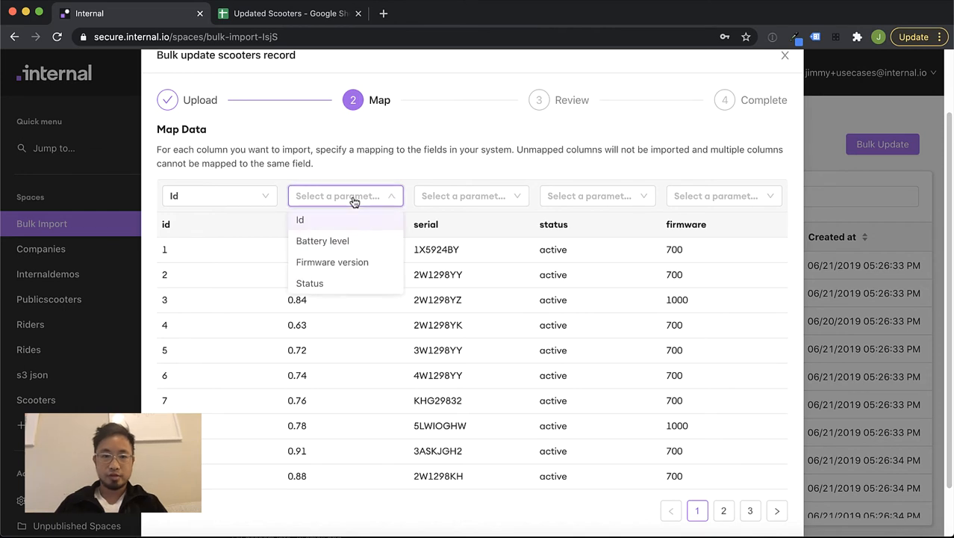
left_click(361, 241)
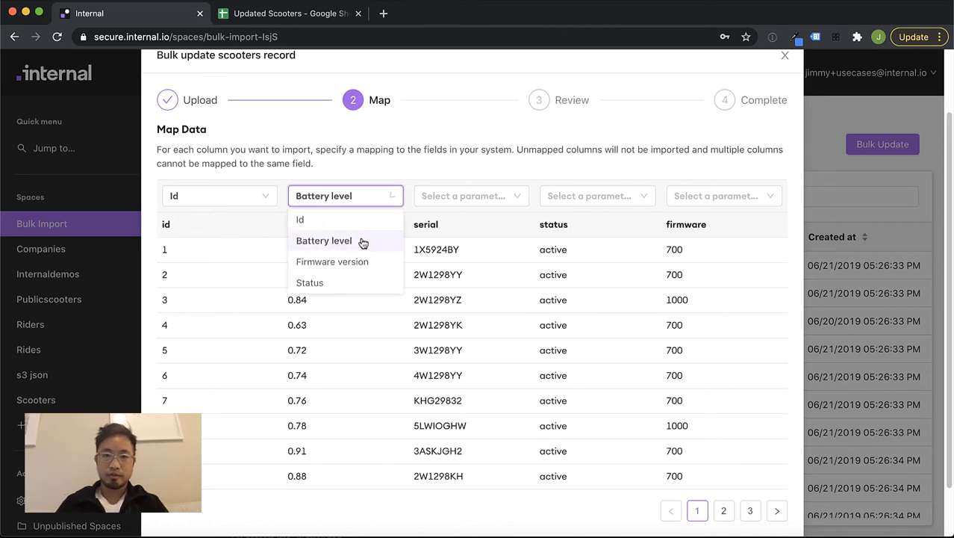
Leave the serial column unmapped, and map status to Status and firmware to Firmware version.
left_click(440, 226)
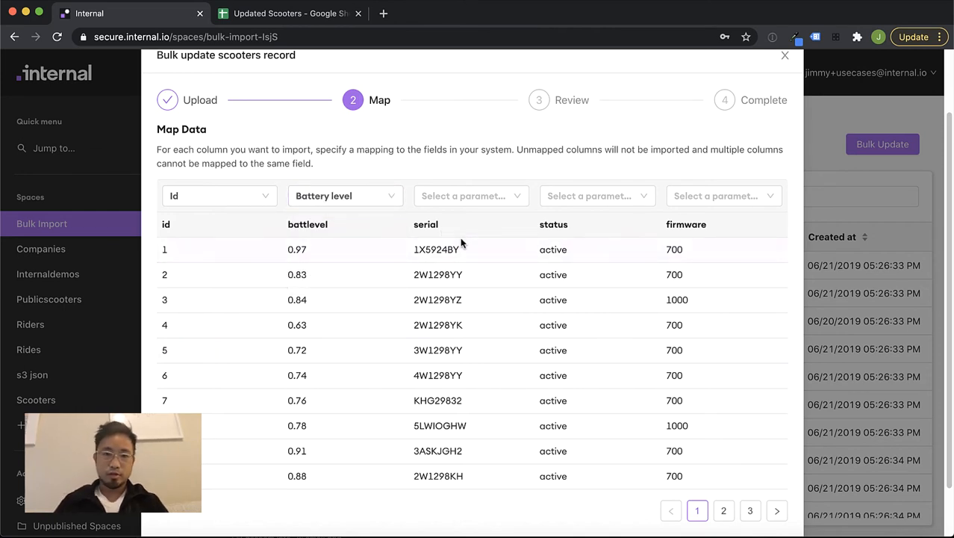
left_click(588, 200)
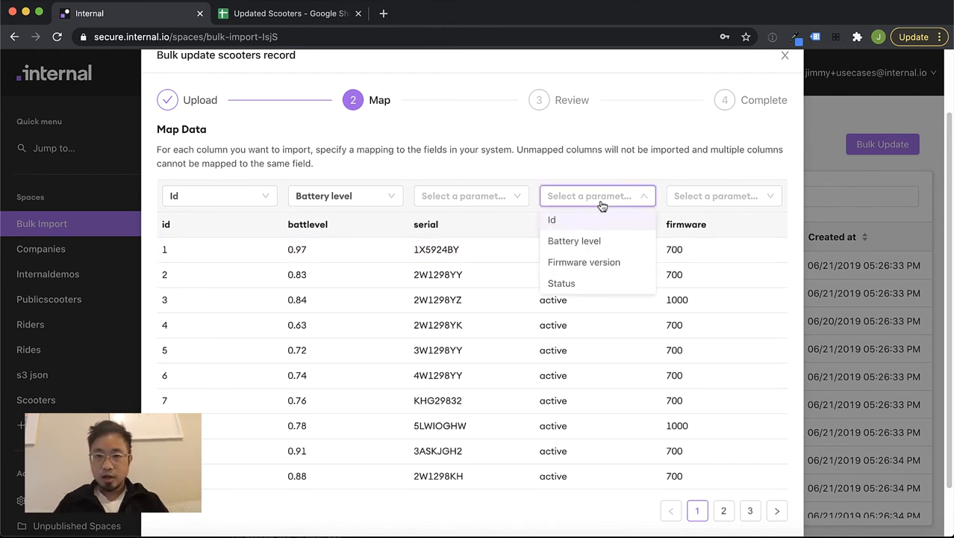
left_click(580, 285)
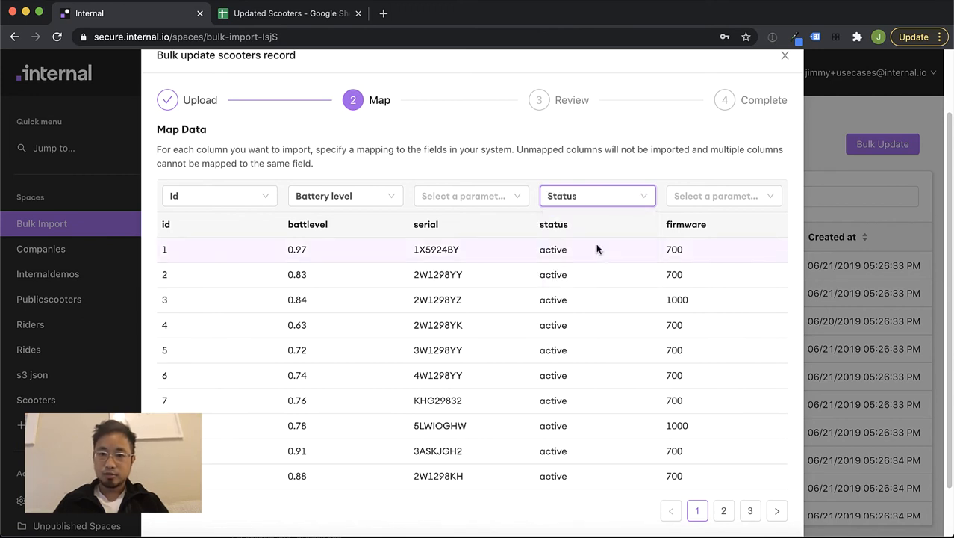
left_click(715, 199)
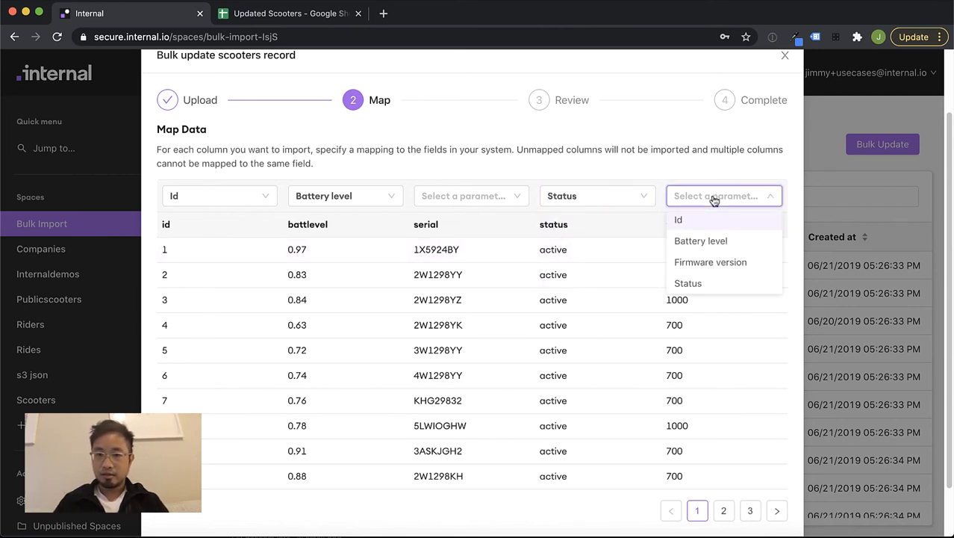
left_click(711, 262)
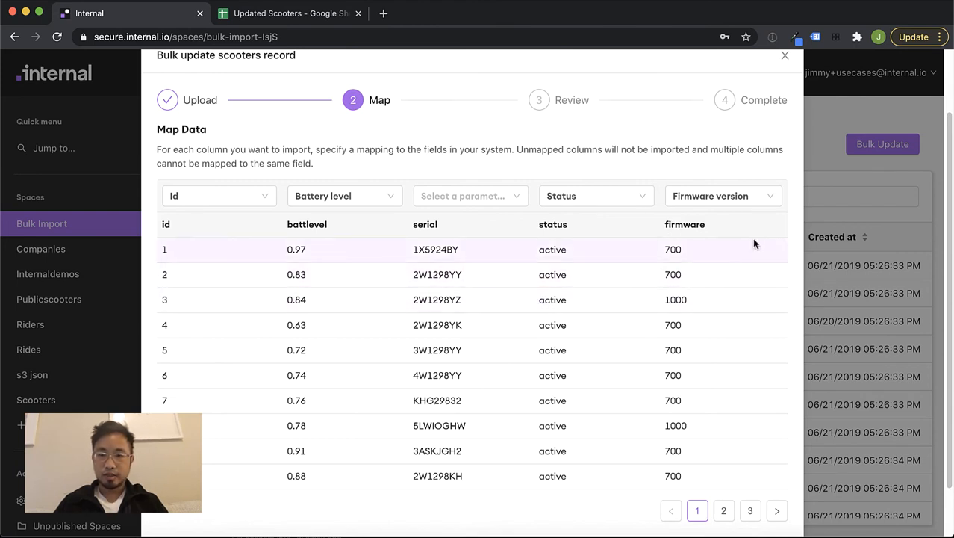
Review the mapped scooter data for accuracy and run the import.
scroll(776, 242, "down", 2)
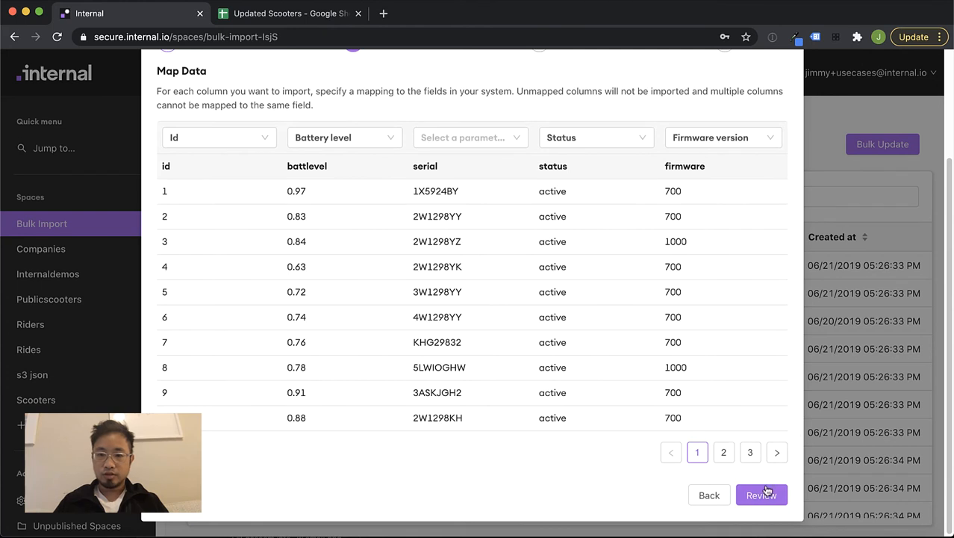
left_click(757, 497)
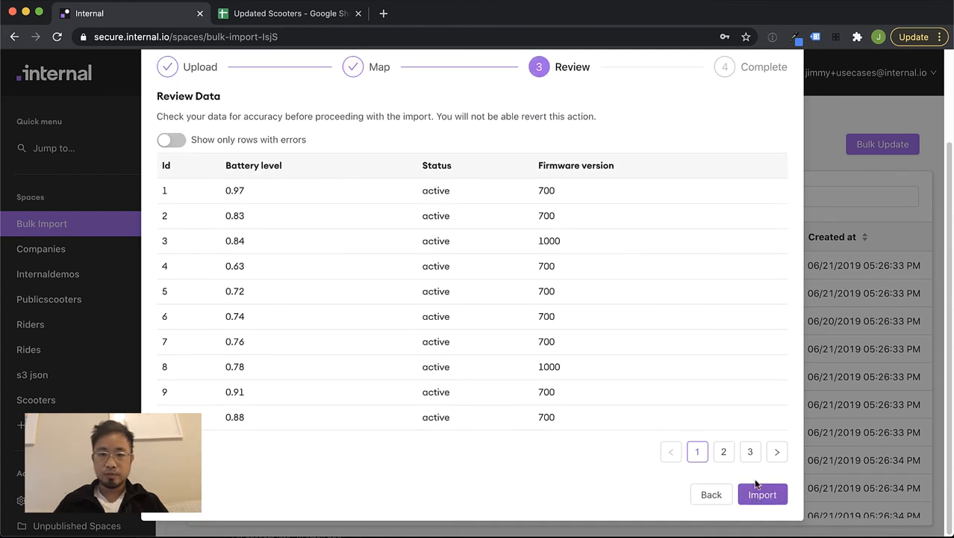
scroll(792, 422, "up", 1)
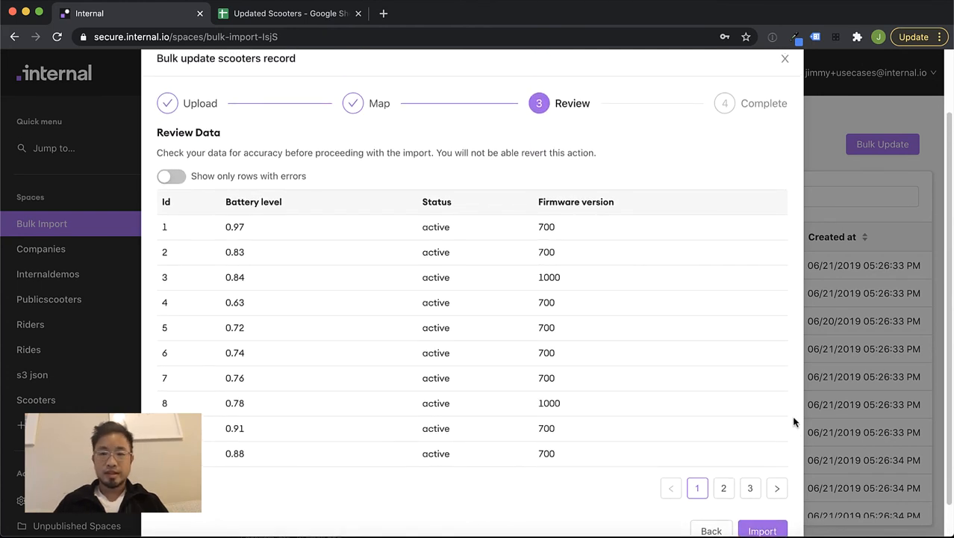
scroll(794, 422, "up", 1)
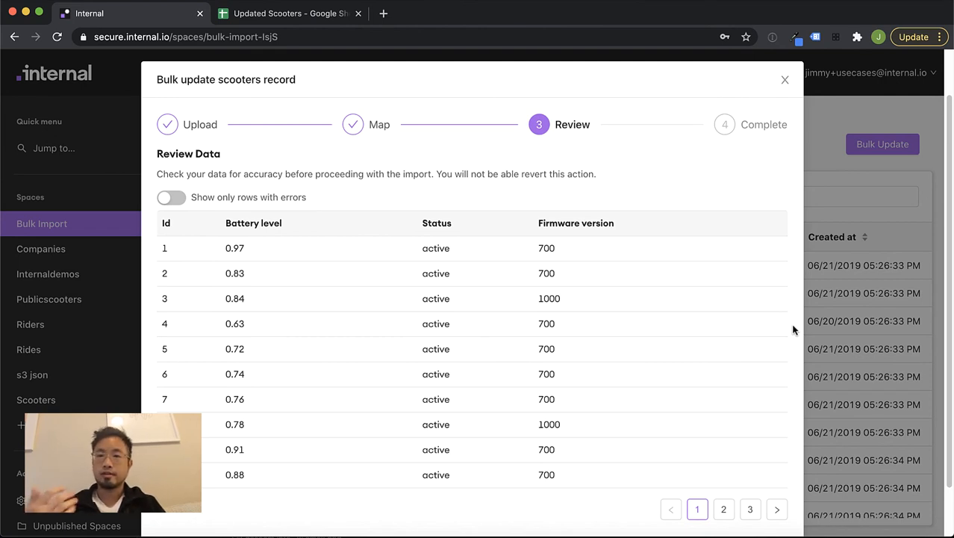
scroll(793, 329, "down", 2)
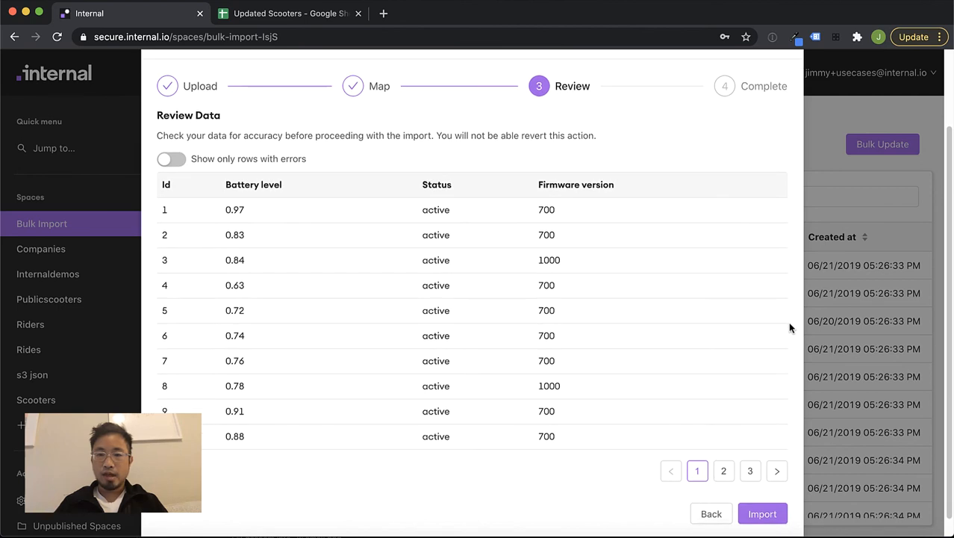
left_click(761, 514)
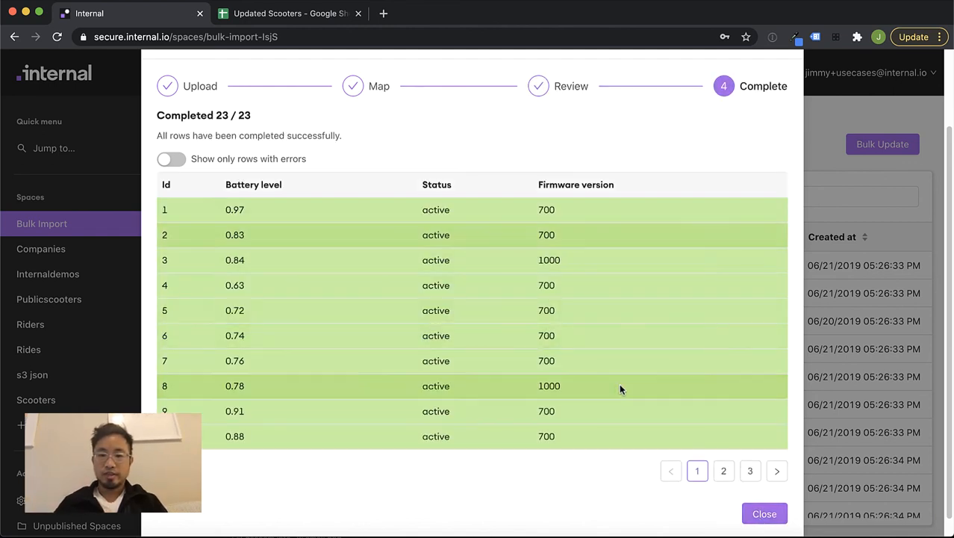
Check the second page of import results, close them, and compare the Scooters table with the Updated Scooters sheet in Google Sheets.
left_click(771, 470)
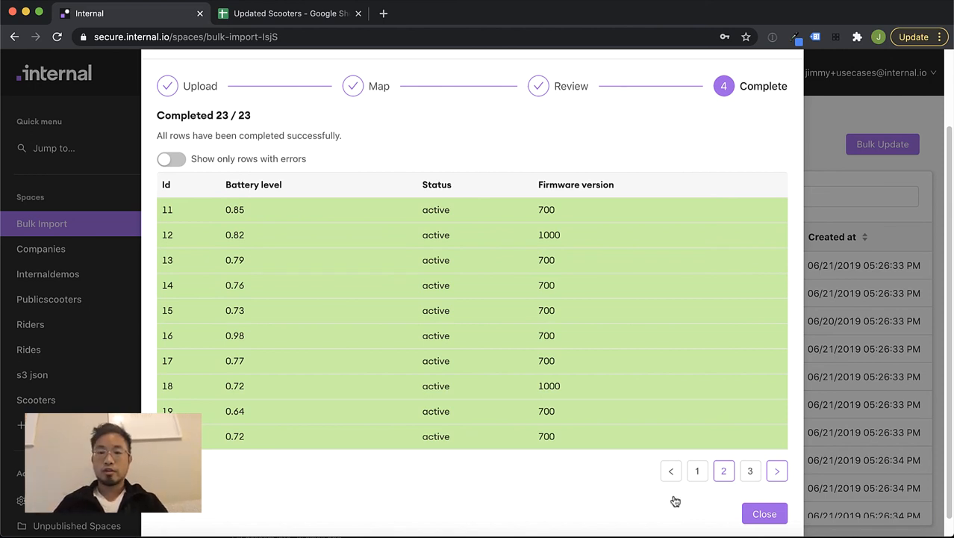
left_click(773, 519)
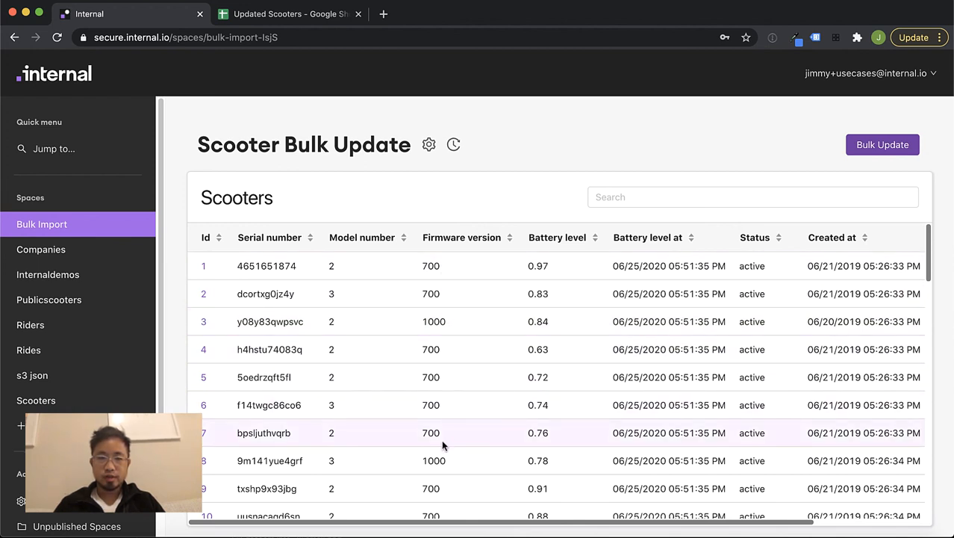
left_click(277, 17)
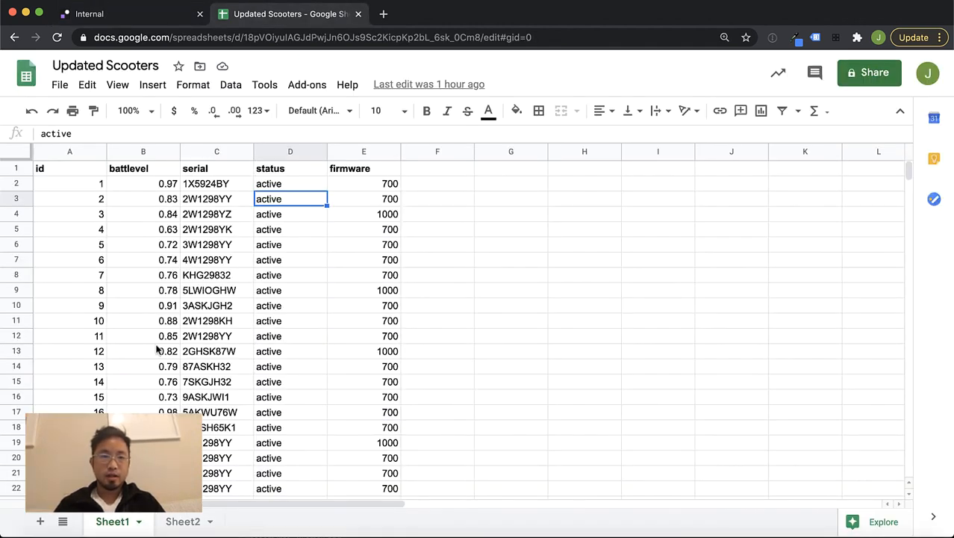
left_click(151, 14)
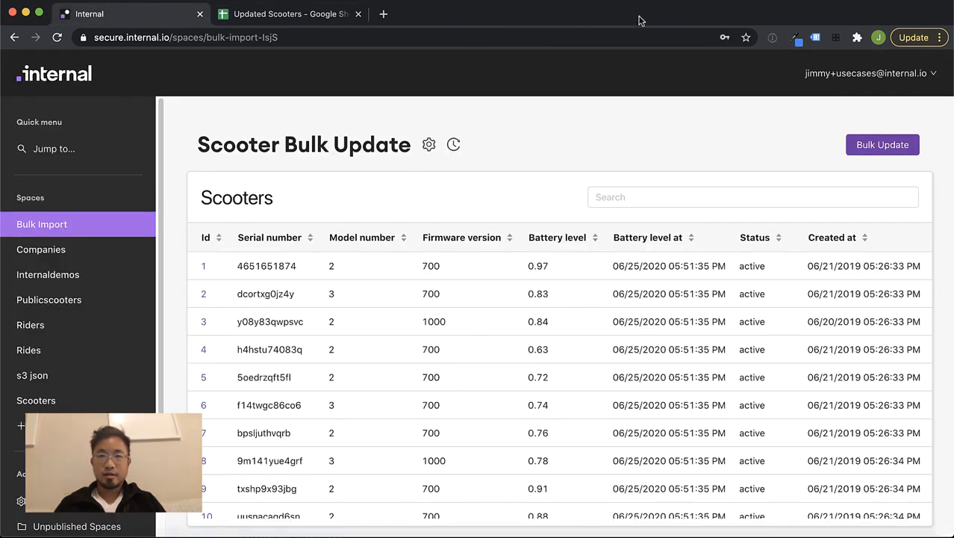